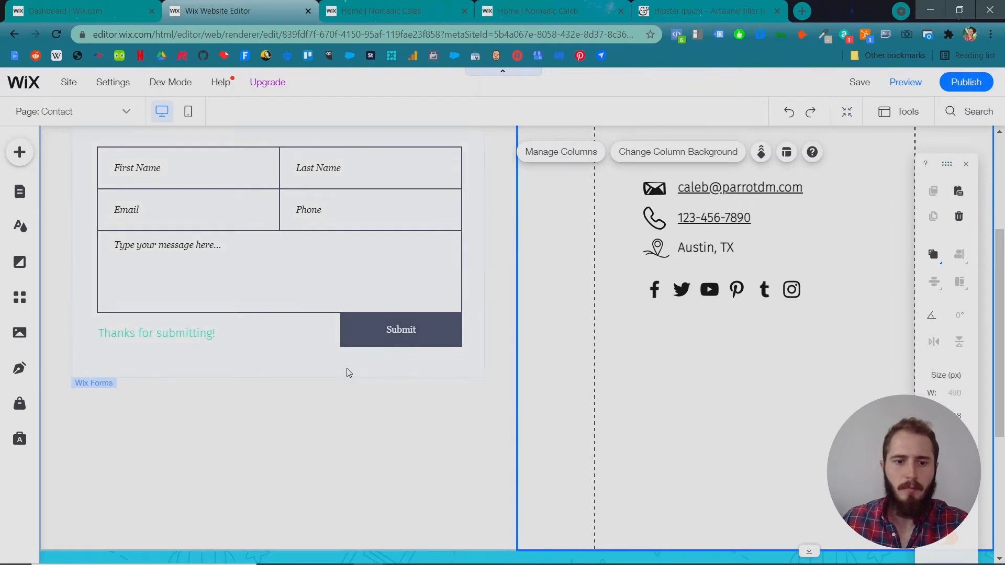
Step: Extend the contact form's container downward to leave more space below the Submit button
{"action": "left_click", "coordinate": [313, 341]}
{"action": "scroll", "coordinate": [232, 231], "scroll_direction": "up", "scroll_amount": 1}
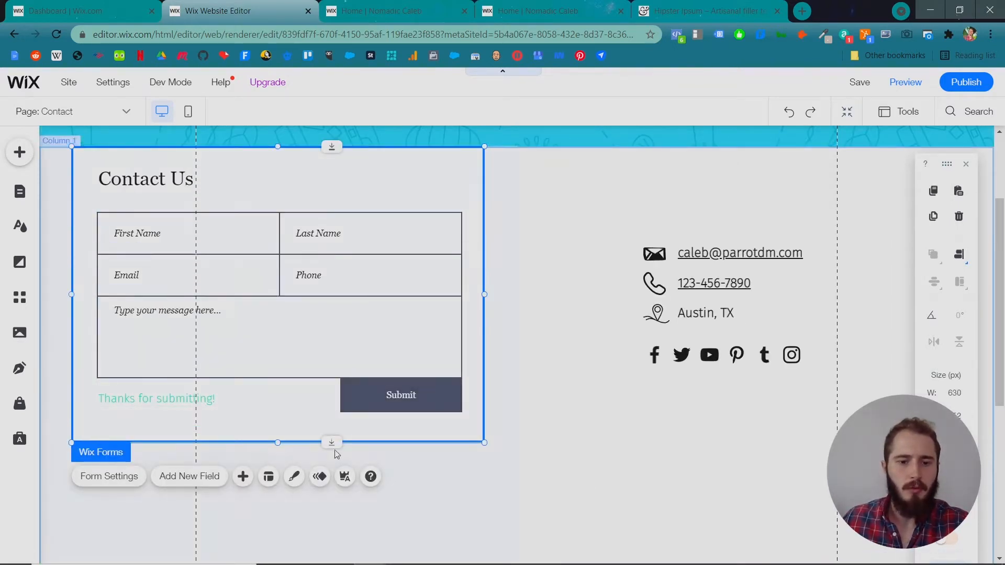
{"action": "left_click_drag", "start_coordinate": [335, 442], "coordinate": [364, 391]}
{"action": "scroll", "coordinate": [347, 375], "scroll_direction": "up", "scroll_amount": 4}
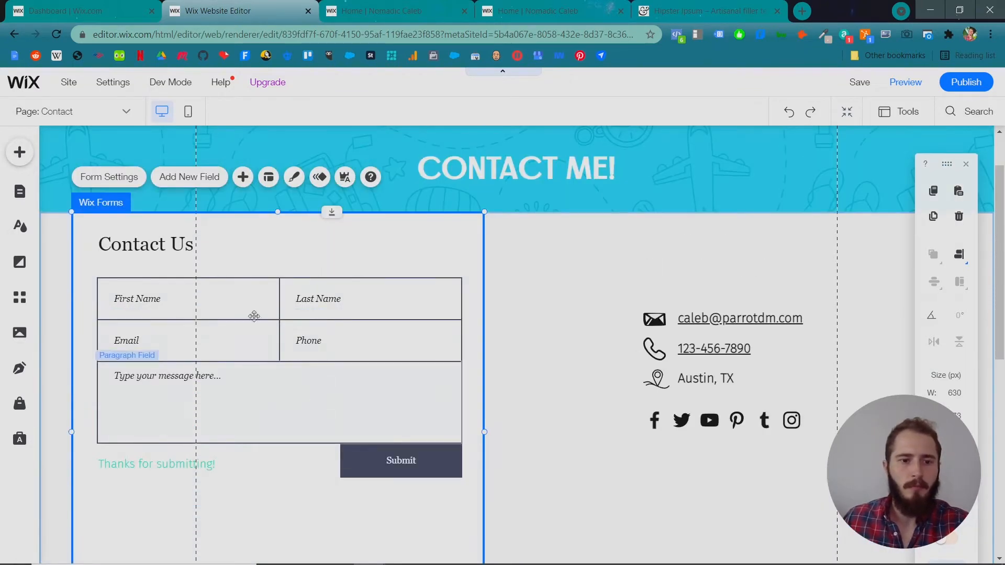
{"action": "scroll", "coordinate": [398, 352], "scroll_direction": "down", "scroll_amount": 2}
{"action": "scroll", "coordinate": [398, 353], "scroll_direction": "up", "scroll_amount": 2}
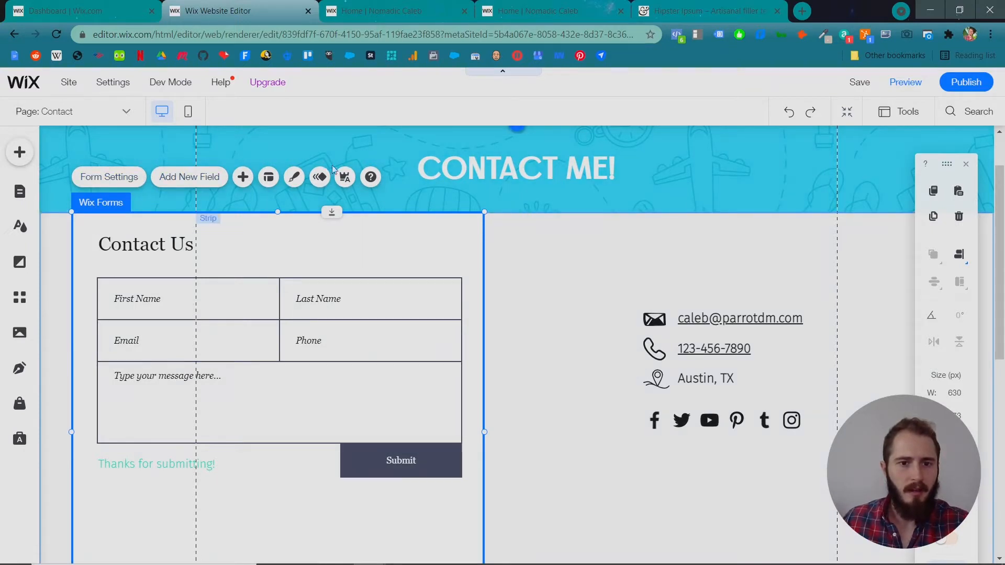
Step: Examine the form's email notification options for Site Team and Other Emails, leaving Site Team selected
{"action": "left_click", "coordinate": [131, 181]}
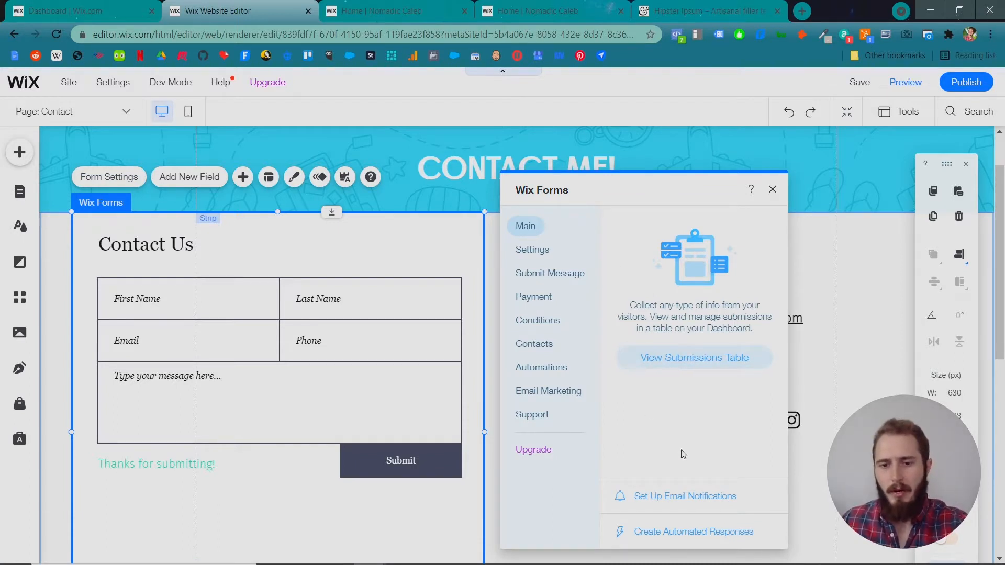
{"action": "left_click", "coordinate": [718, 505]}
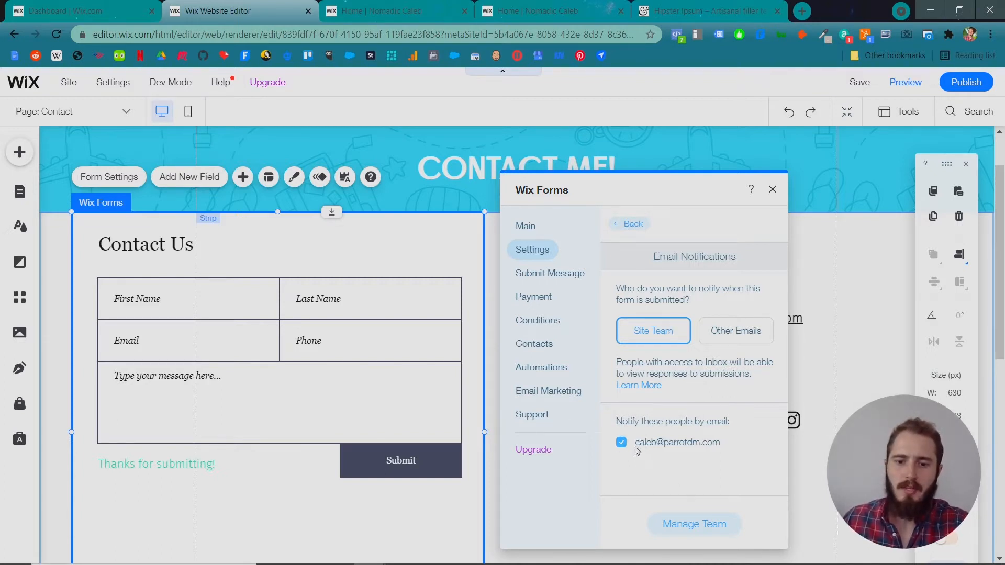
{"action": "left_click", "coordinate": [736, 335]}
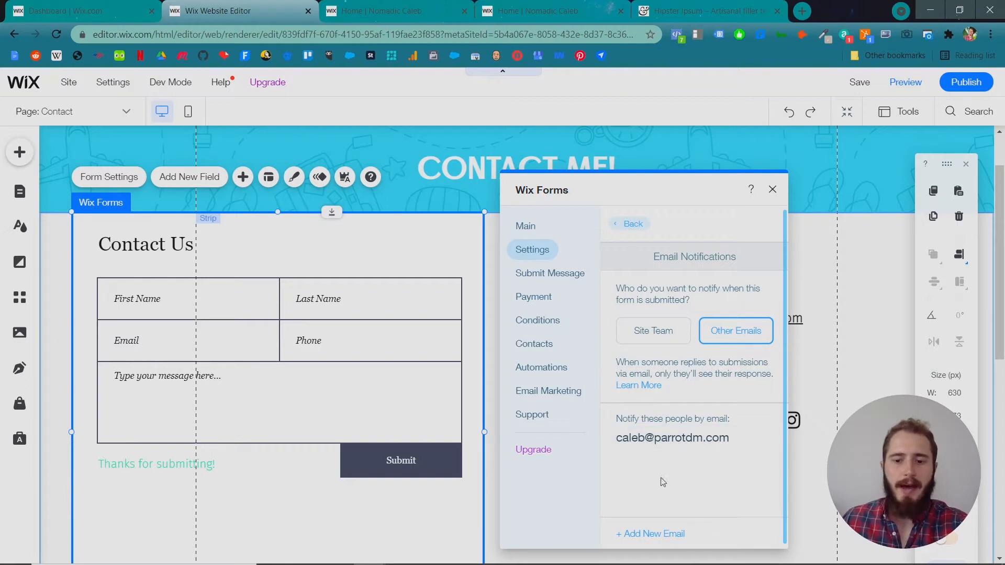
{"action": "left_click", "coordinate": [681, 538]}
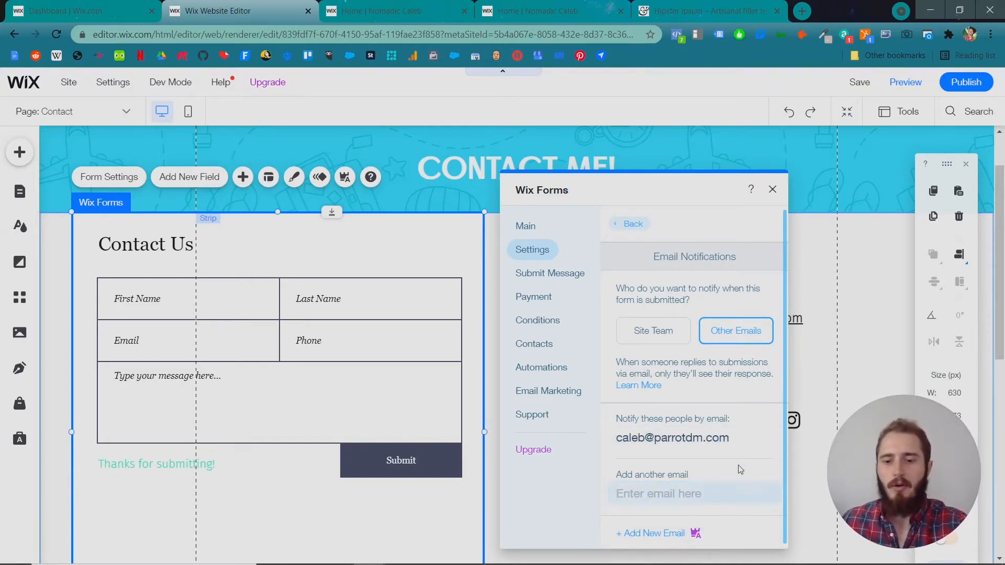
{"action": "left_click", "coordinate": [673, 339]}
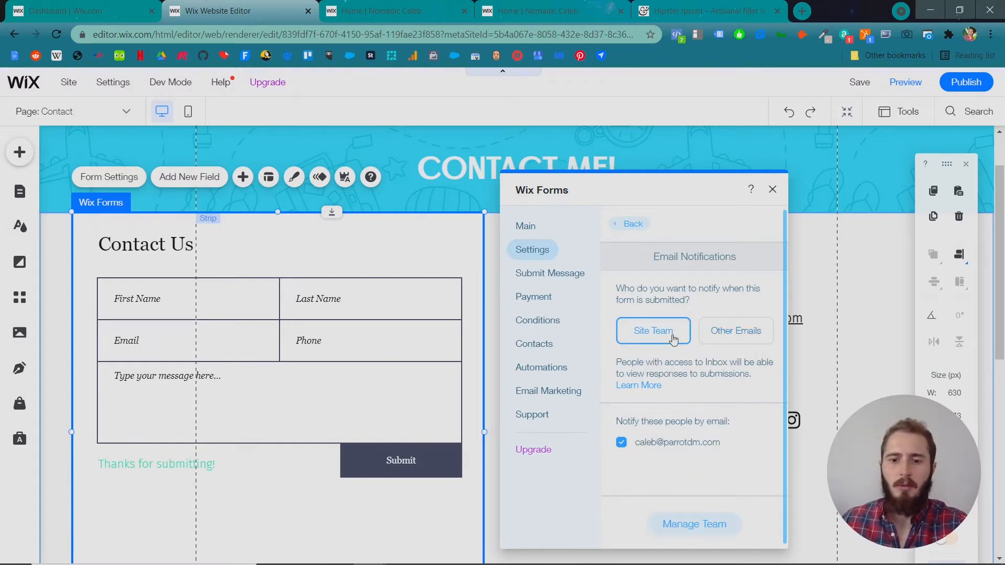
Step: Explore the form's submit message options for file download and external URL, ending on Show success message
{"action": "left_click", "coordinate": [565, 284]}
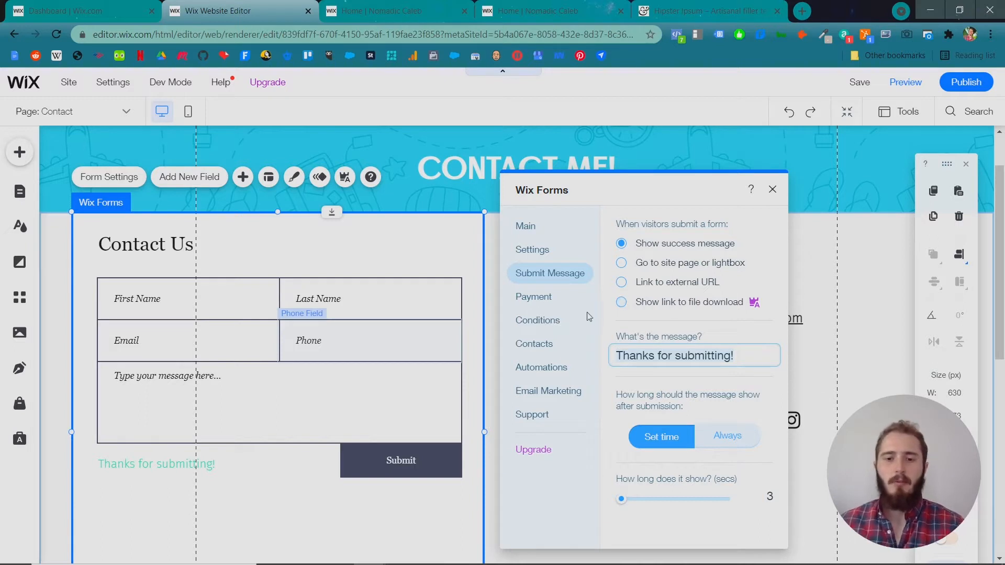
{"action": "left_click", "coordinate": [715, 302]}
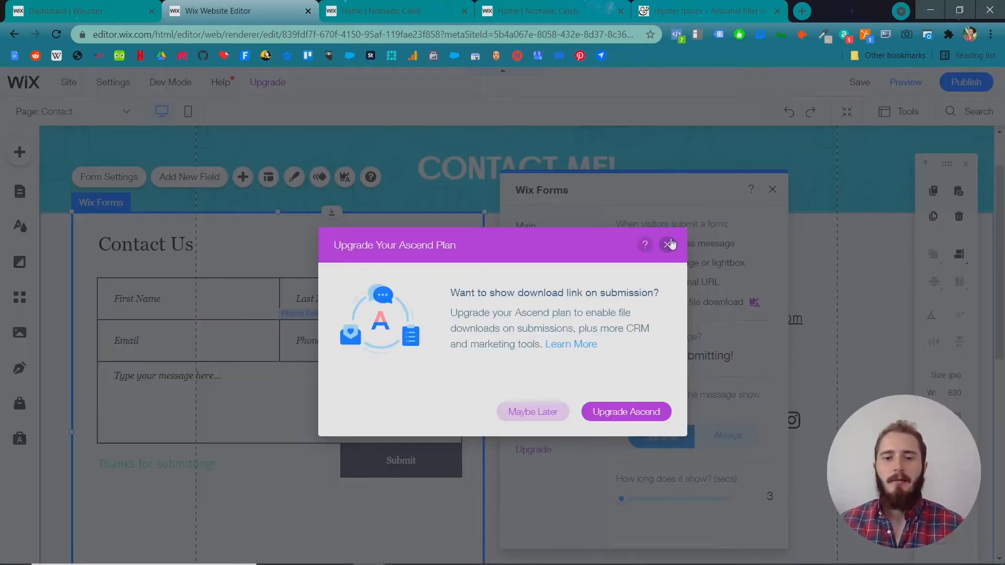
{"action": "left_click", "coordinate": [668, 246]}
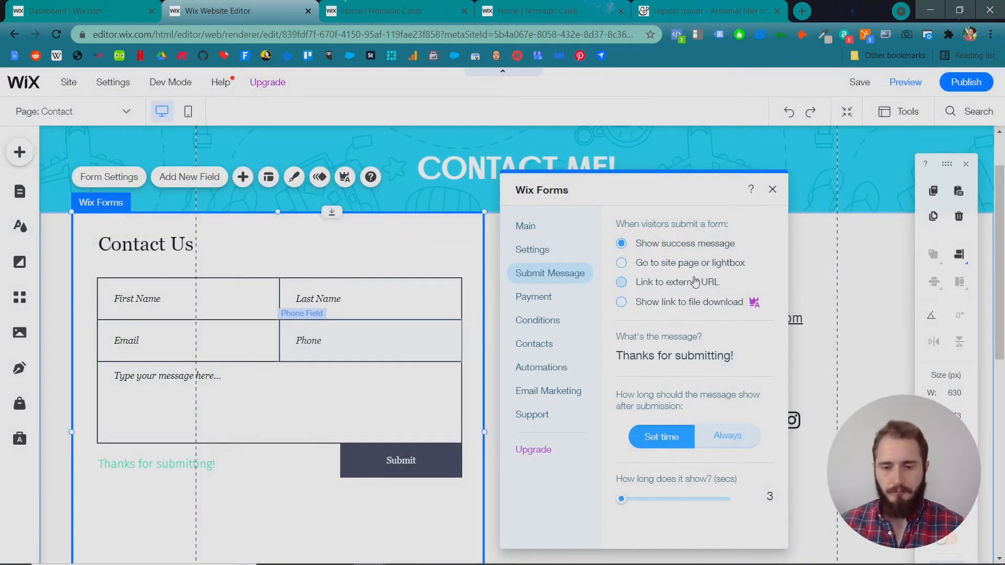
{"action": "left_click", "coordinate": [696, 283]}
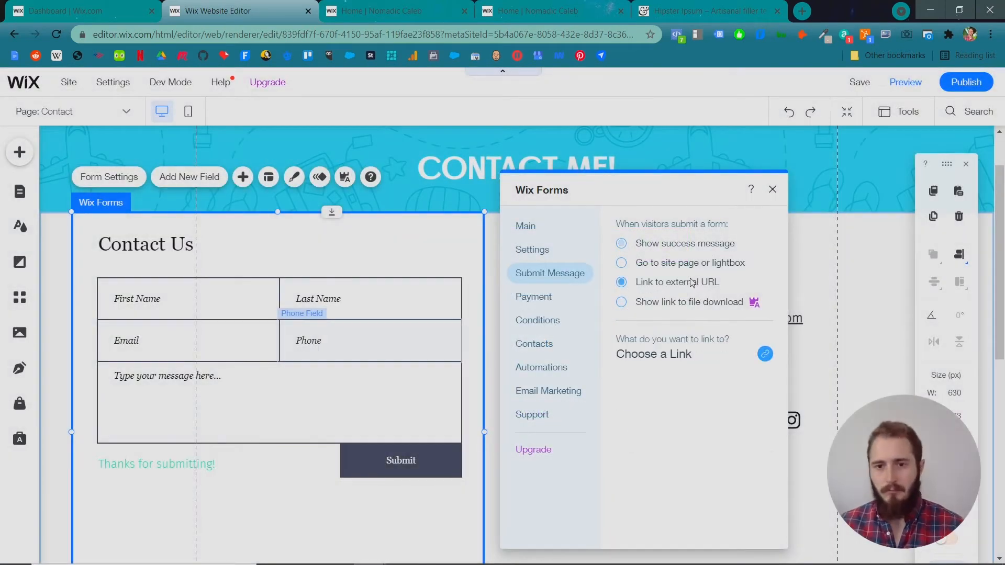
{"action": "left_click", "coordinate": [649, 244]}
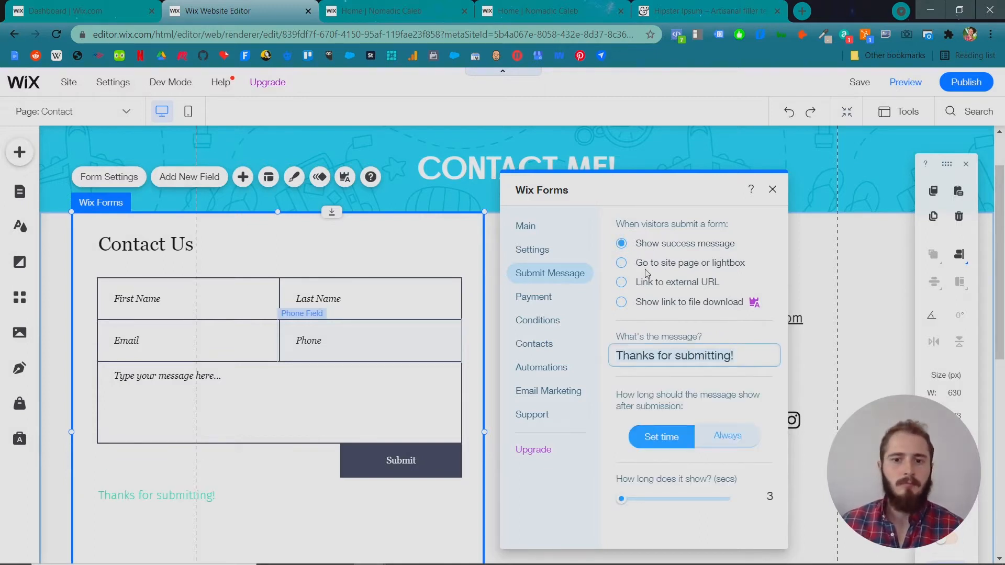
Step: Examine the form's payment, contact label, automation, email marketing and support settings
{"action": "left_click", "coordinate": [534, 299]}
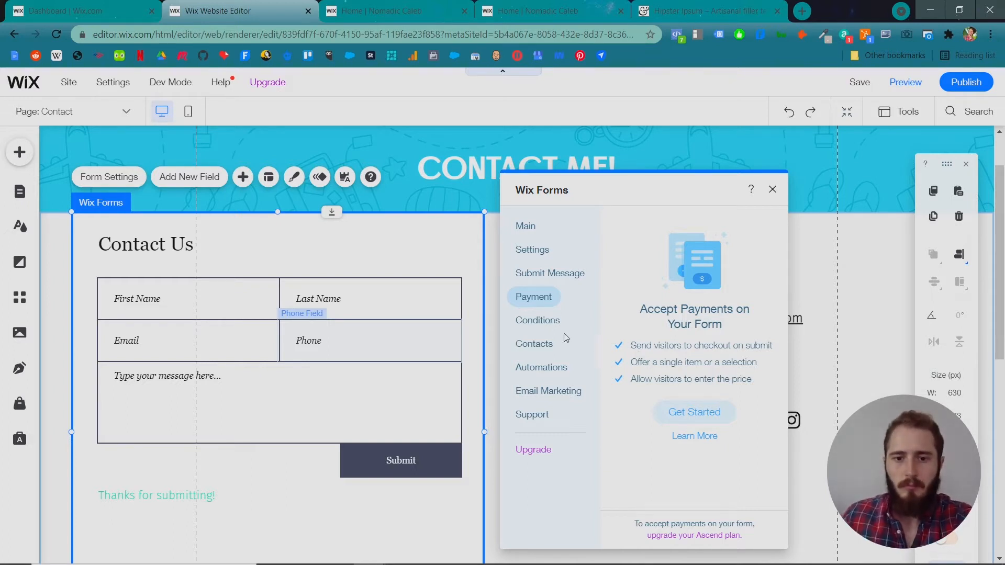
{"action": "left_click", "coordinate": [547, 313]}
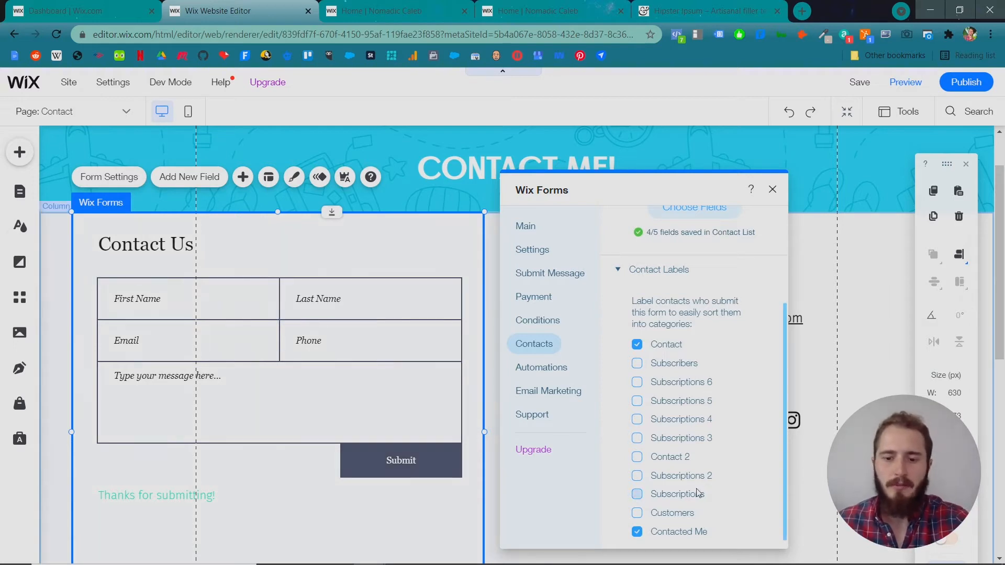
{"action": "scroll", "coordinate": [690, 475], "scroll_direction": "down", "scroll_amount": 1}
{"action": "scroll", "coordinate": [690, 476], "scroll_direction": "up", "scroll_amount": 3}
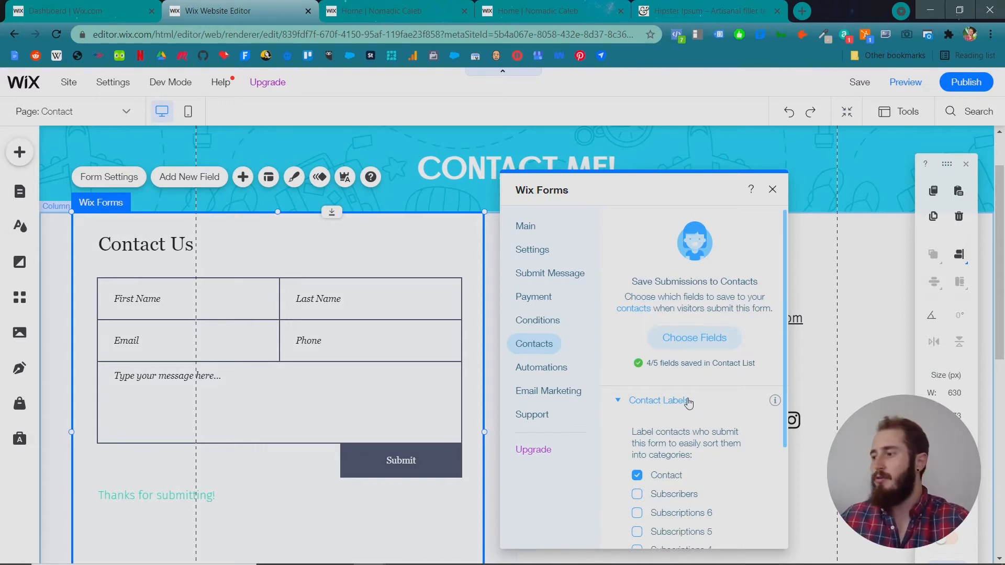
{"action": "left_click", "coordinate": [552, 368]}
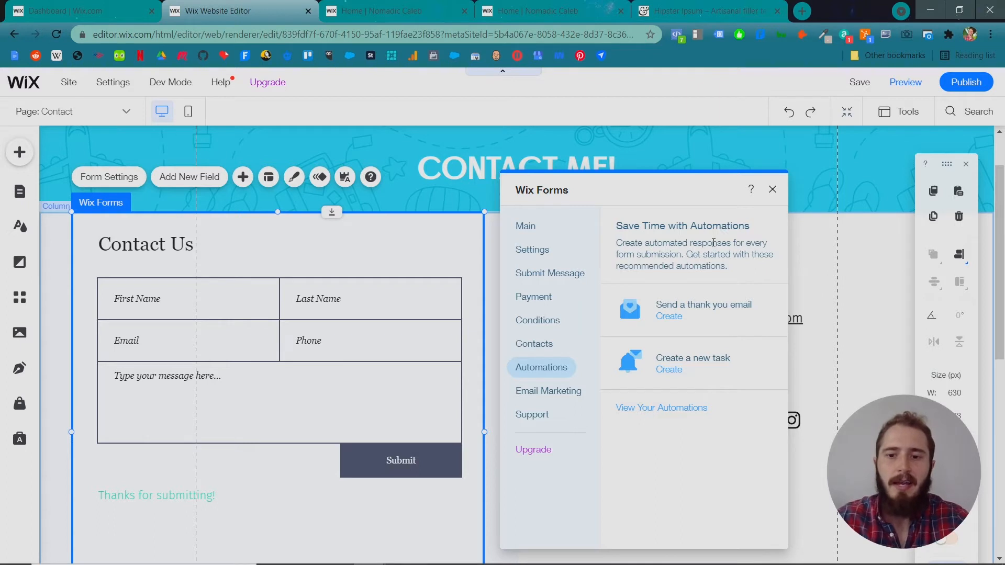
{"action": "left_click_drag", "start_coordinate": [714, 243], "coordinate": [713, 266]}
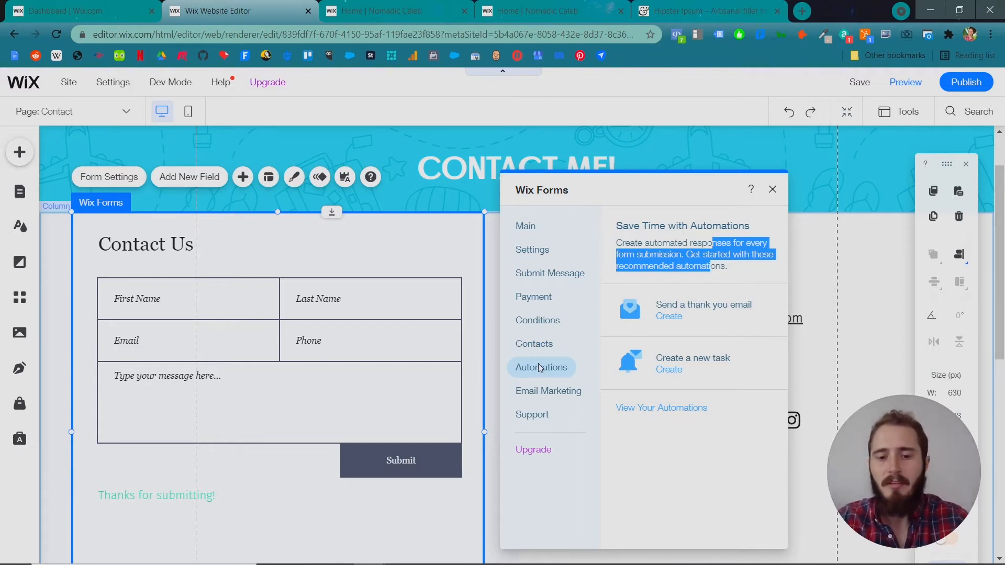
{"action": "left_click", "coordinate": [540, 390]}
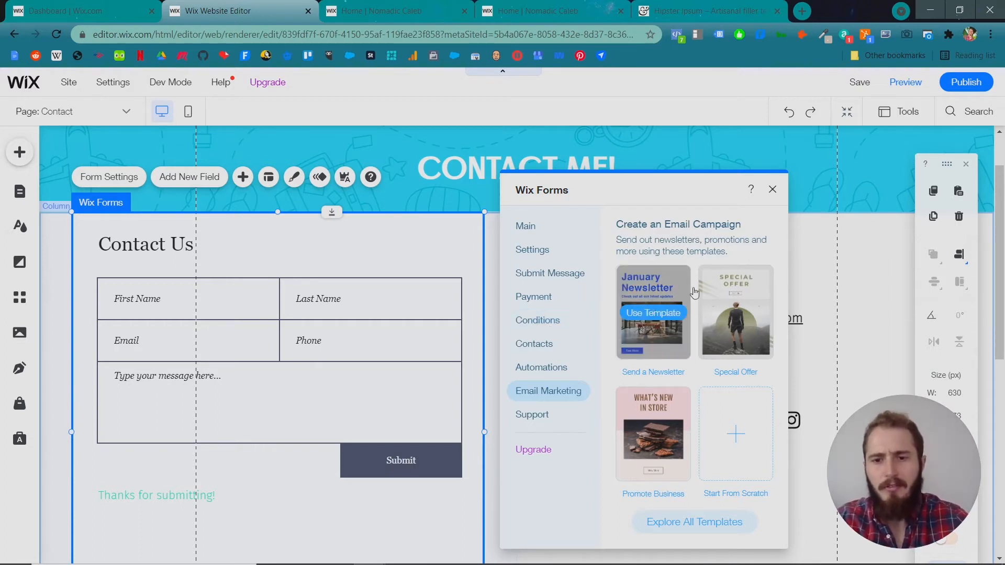
{"action": "mouse_move", "coordinate": [669, 331]}
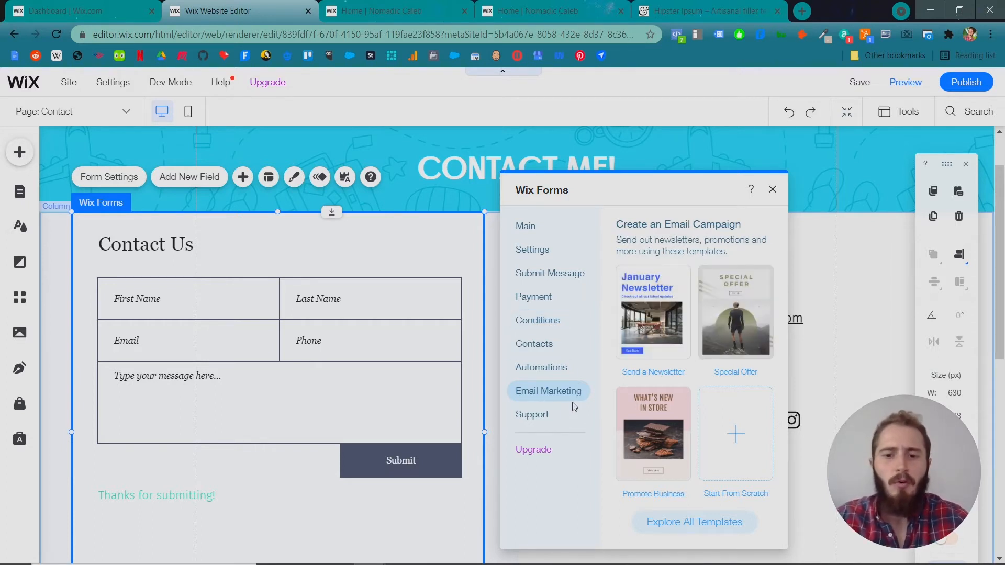
{"action": "left_click", "coordinate": [537, 416]}
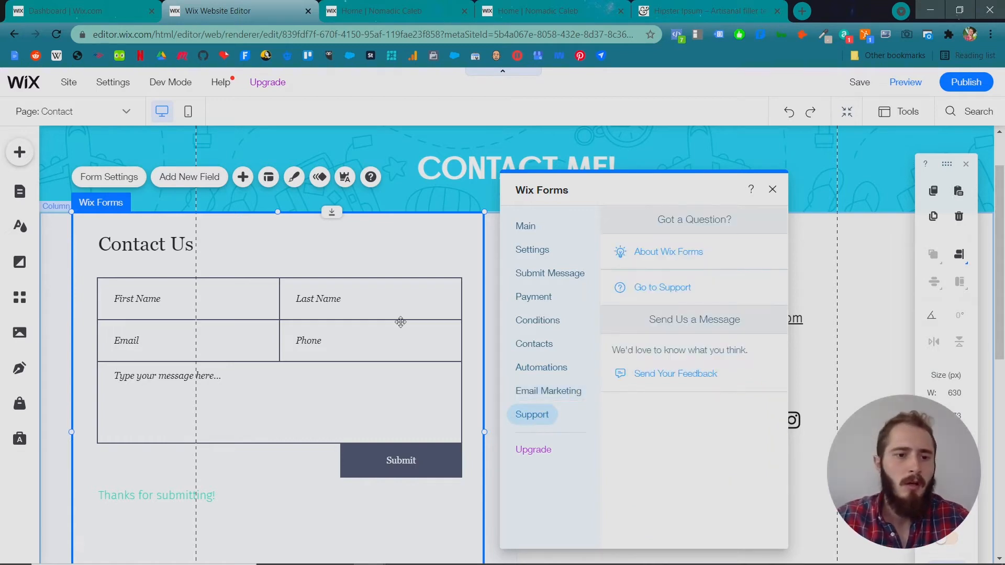
Step: Add a reCAPTCHA field to the contact form
{"action": "left_click", "coordinate": [215, 180]}
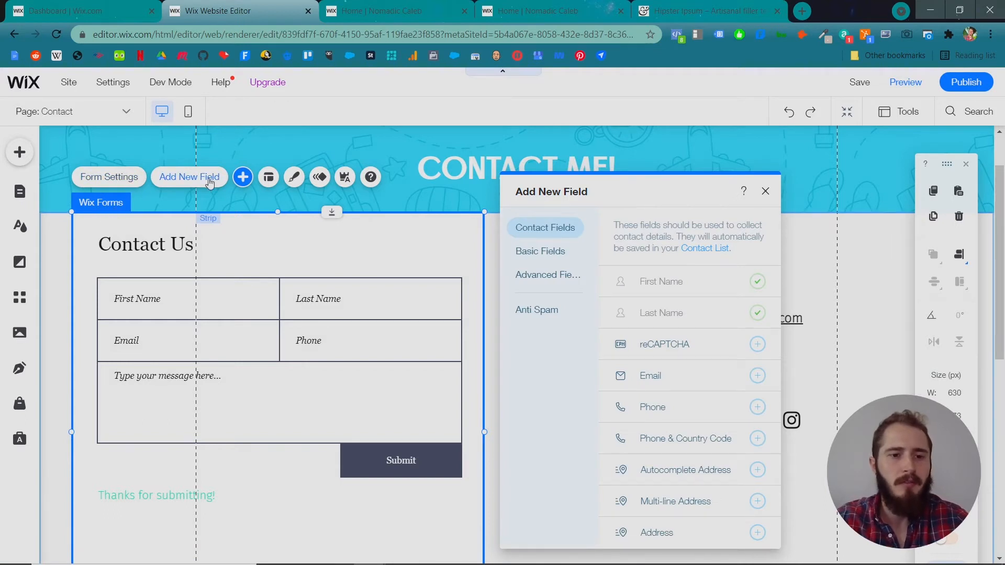
{"action": "left_click_drag", "start_coordinate": [661, 177], "coordinate": [683, 139]}
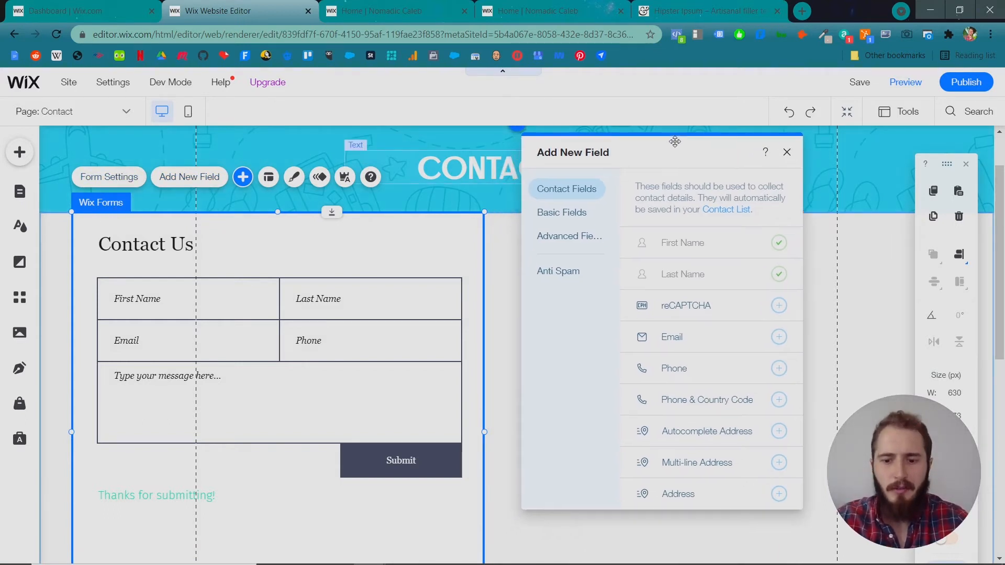
{"action": "left_click", "coordinate": [779, 306]}
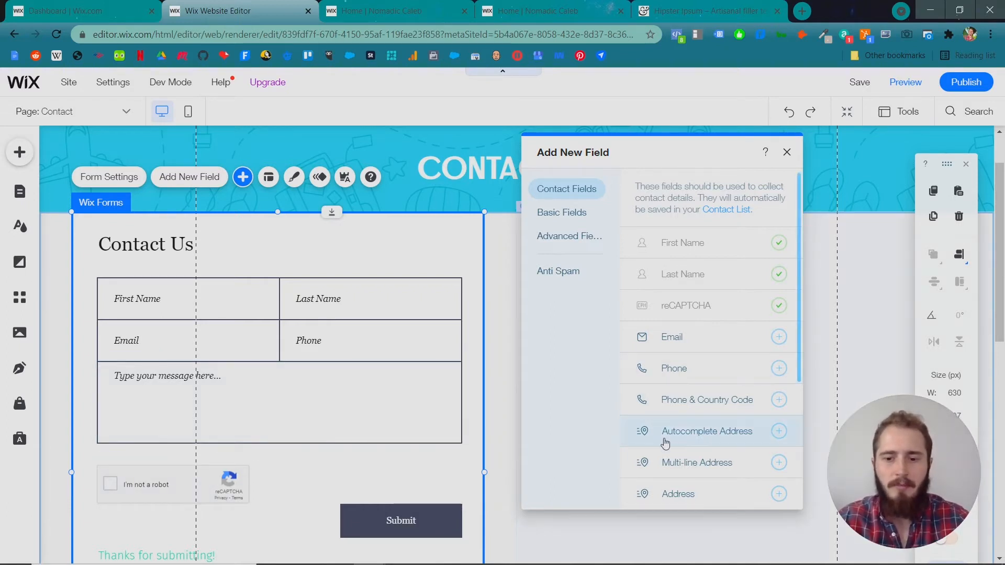
Step: Add a Dropdown Field and a Radio Buttons Field from the basic fields to the contact form
{"action": "scroll", "coordinate": [665, 443], "scroll_direction": "down", "scroll_amount": 3}
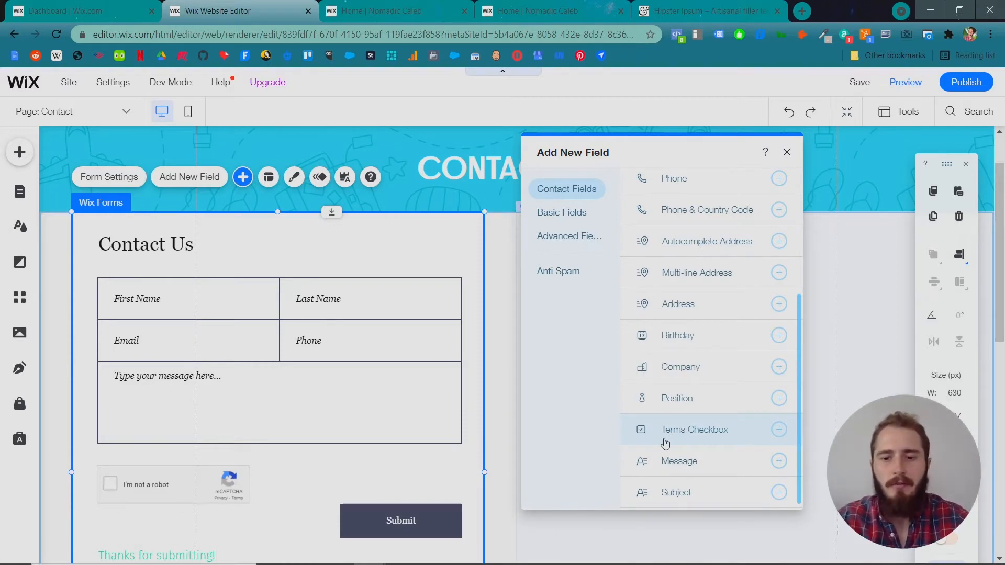
{"action": "scroll", "coordinate": [711, 322], "scroll_direction": "up", "scroll_amount": 5}
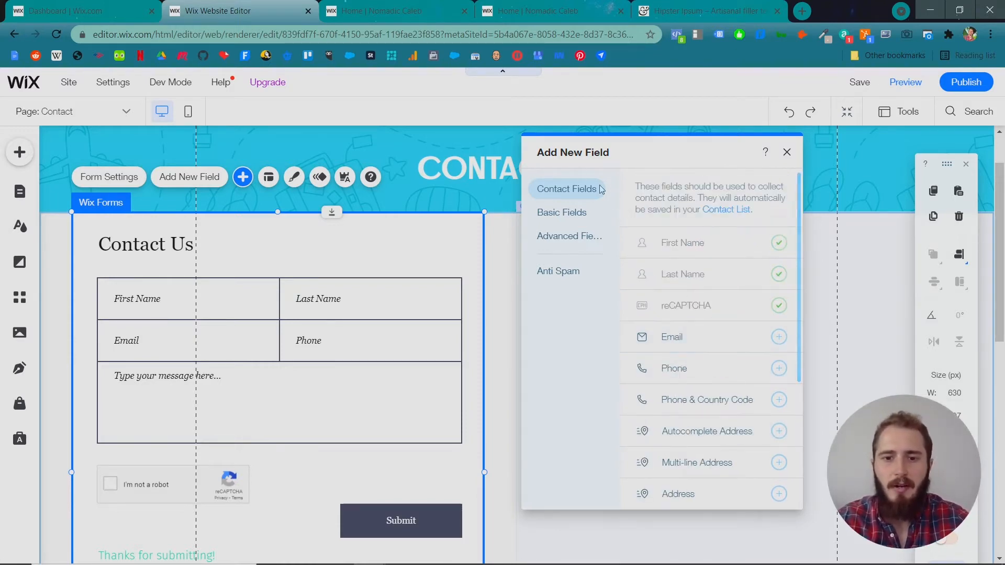
{"action": "left_click", "coordinate": [560, 214]}
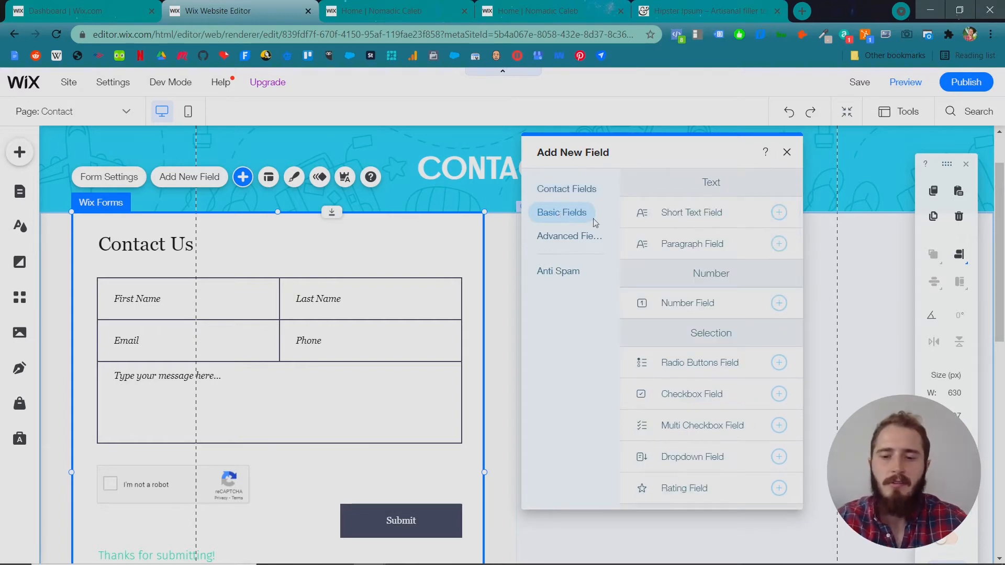
{"action": "scroll", "coordinate": [710, 461], "scroll_direction": "down", "scroll_amount": 5}
{"action": "scroll", "coordinate": [711, 463], "scroll_direction": "up", "scroll_amount": 5}
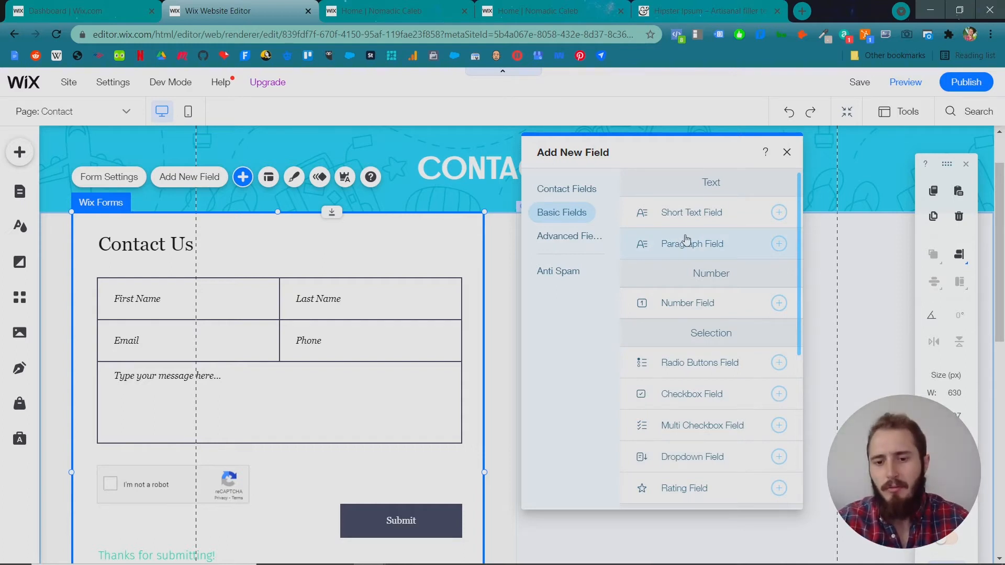
{"action": "left_click", "coordinate": [671, 447]}
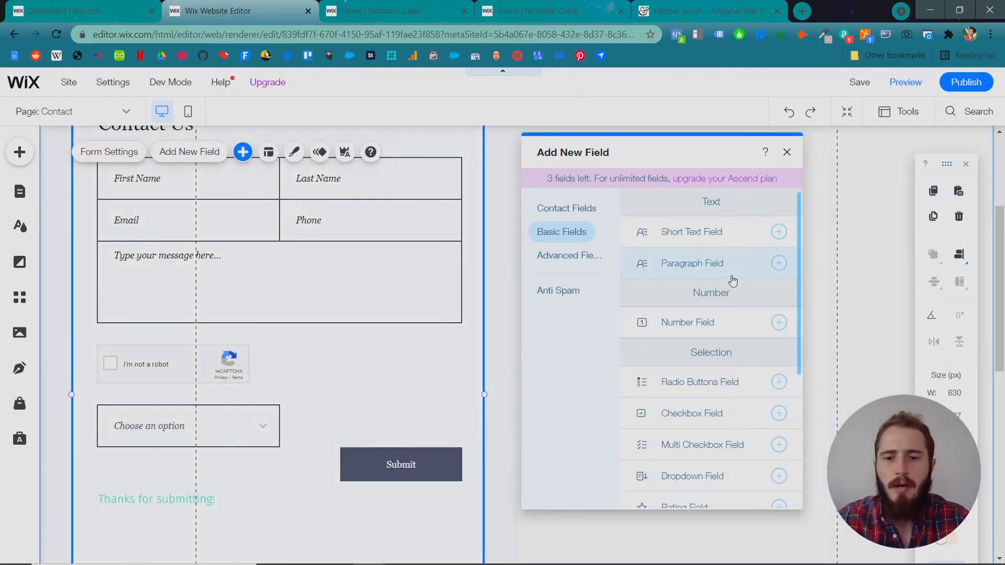
{"action": "left_click", "coordinate": [686, 388]}
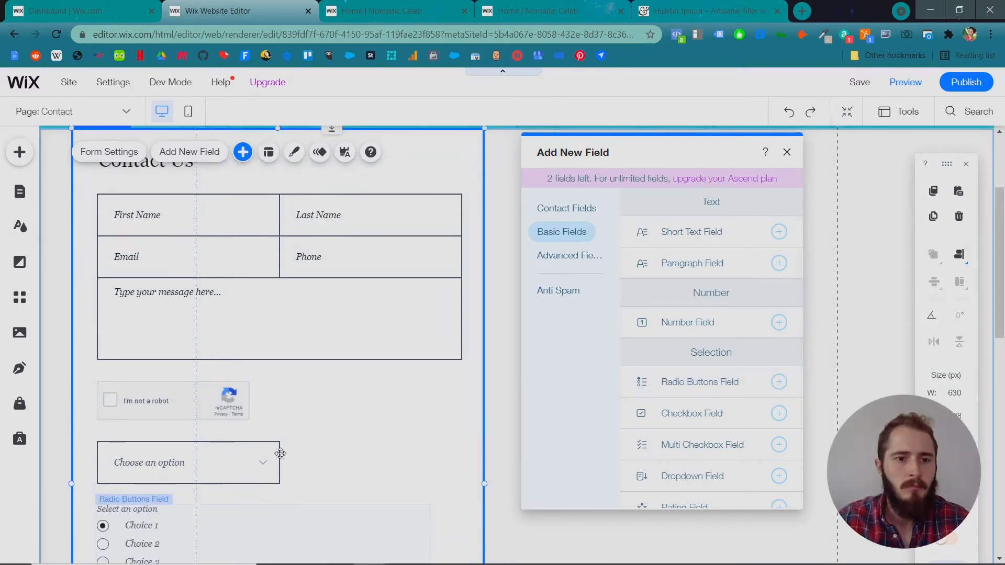
Step: Set the dropdown field's placeholder text to "Where do you want to travel to?"
{"action": "left_click", "coordinate": [258, 437]}
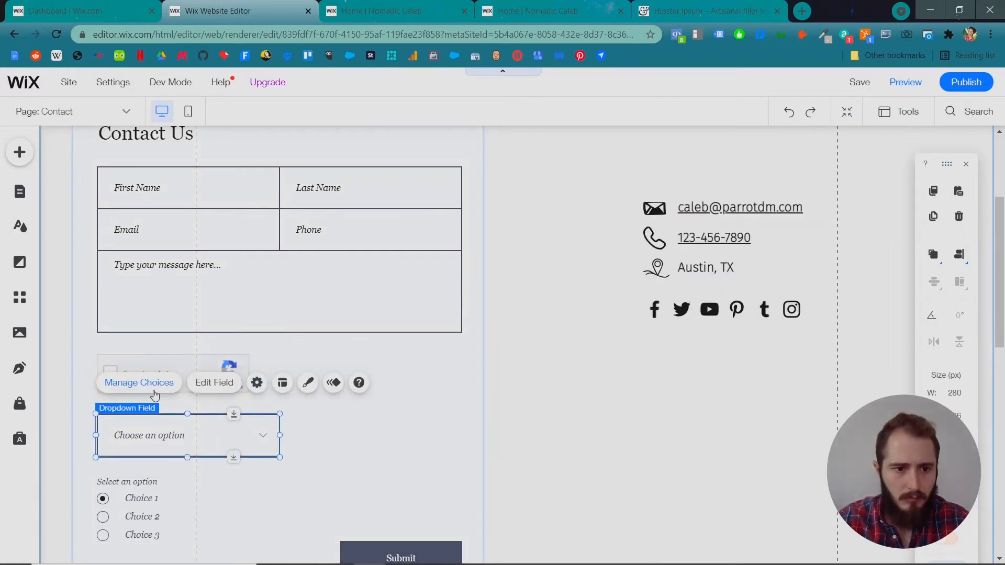
{"action": "left_click", "coordinate": [154, 385]}
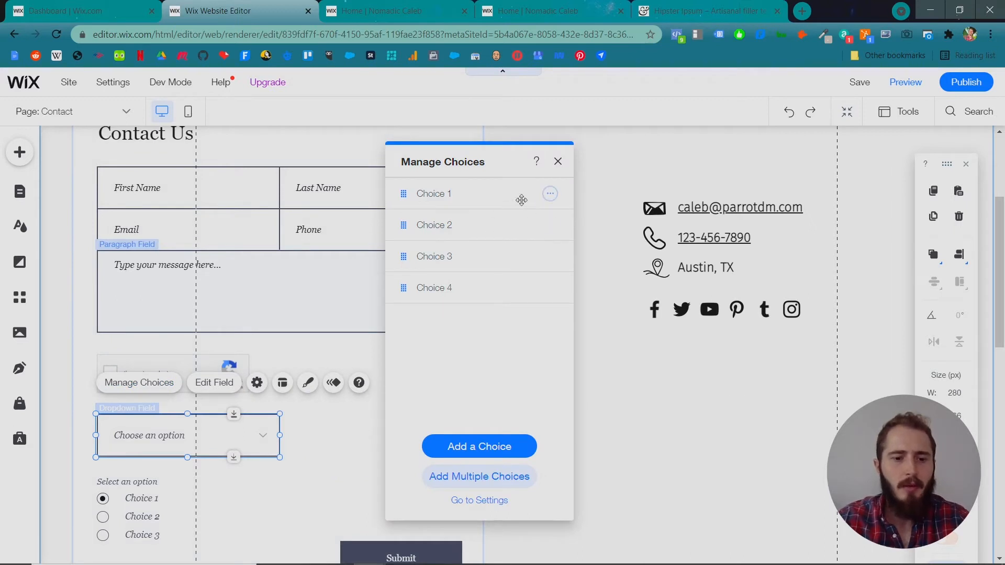
{"action": "left_click", "coordinate": [195, 385]}
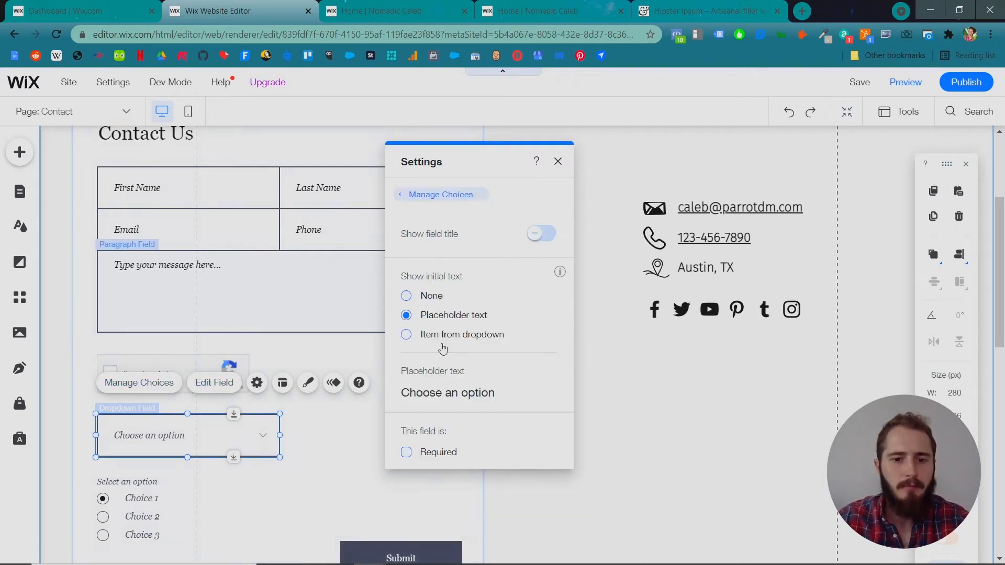
{"action": "right_click", "coordinate": [445, 405]}
{"action": "left_click", "coordinate": [445, 404]}
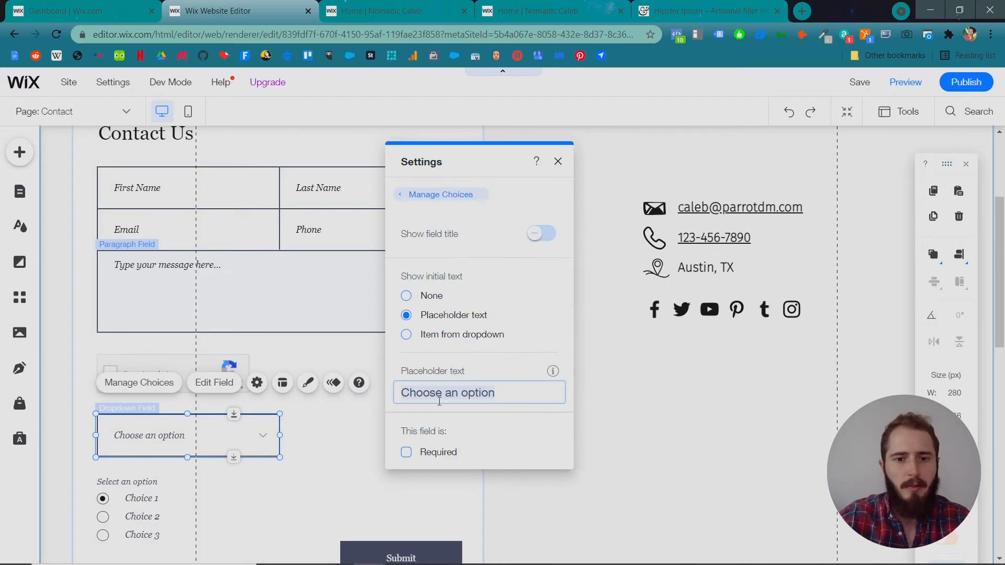
{"action": "key", "text": "ctrl+a"}
{"action": "type", "text": "Where "}
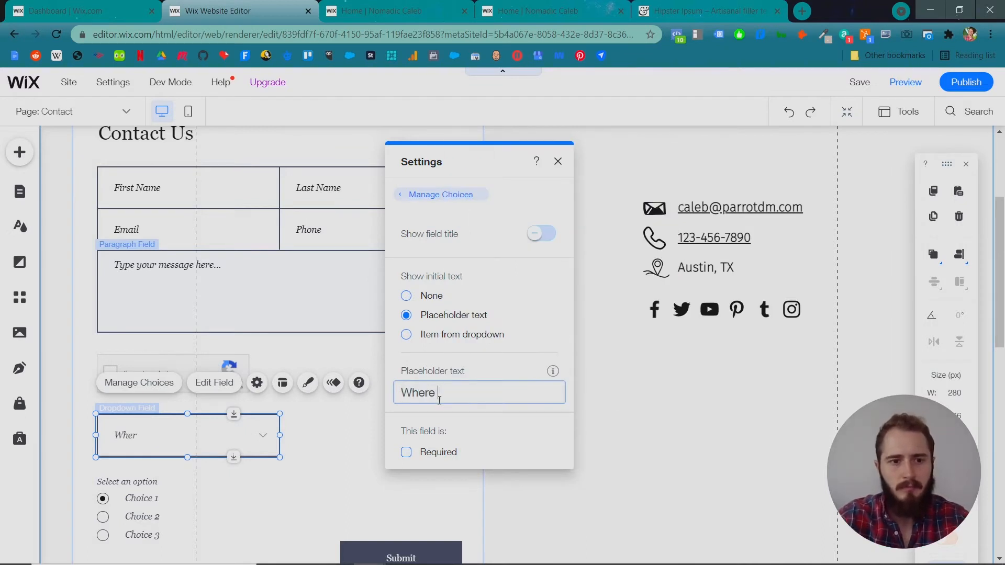
{"action": "type", "text": "wou"}
{"action": "key", "text": "BackSpace"}
{"action": "key", "text": "BackSpace"}
{"action": "key", "text": "BackSpace"}
{"action": "type", "text": "do"}
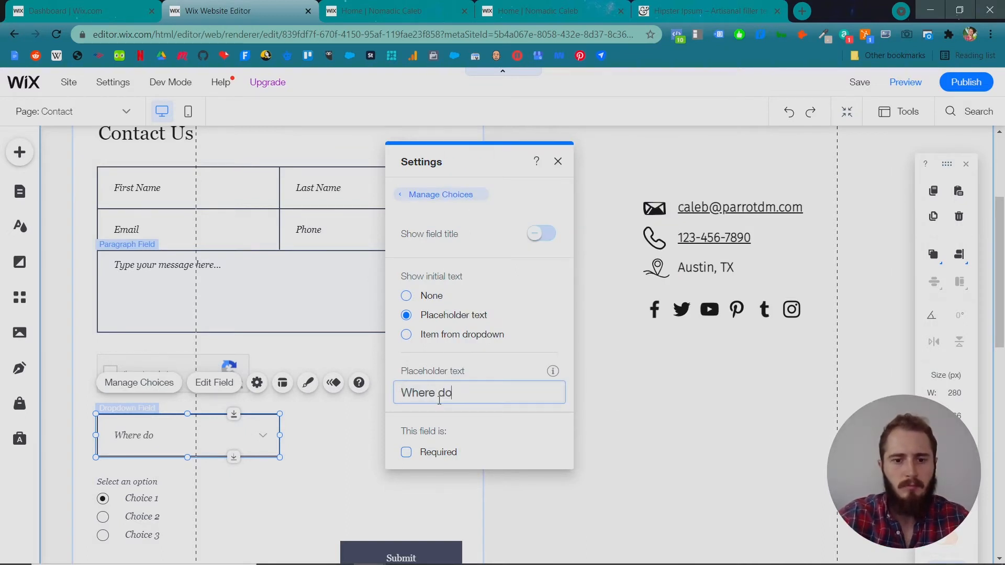
{"action": "type", "text": " you wan to"}
{"action": "key", "text": "BackSpace"}
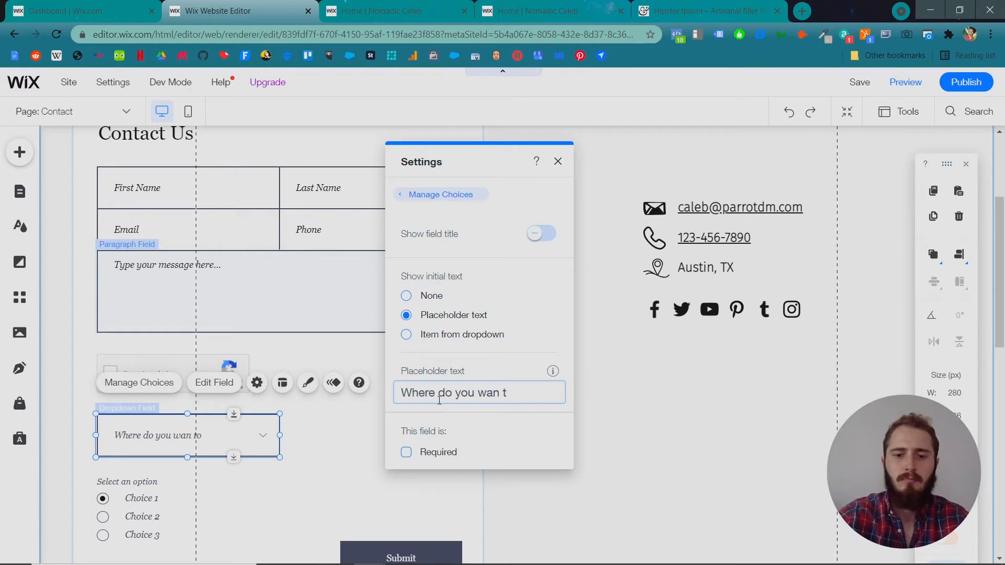
{"action": "type", "text": "tor"}
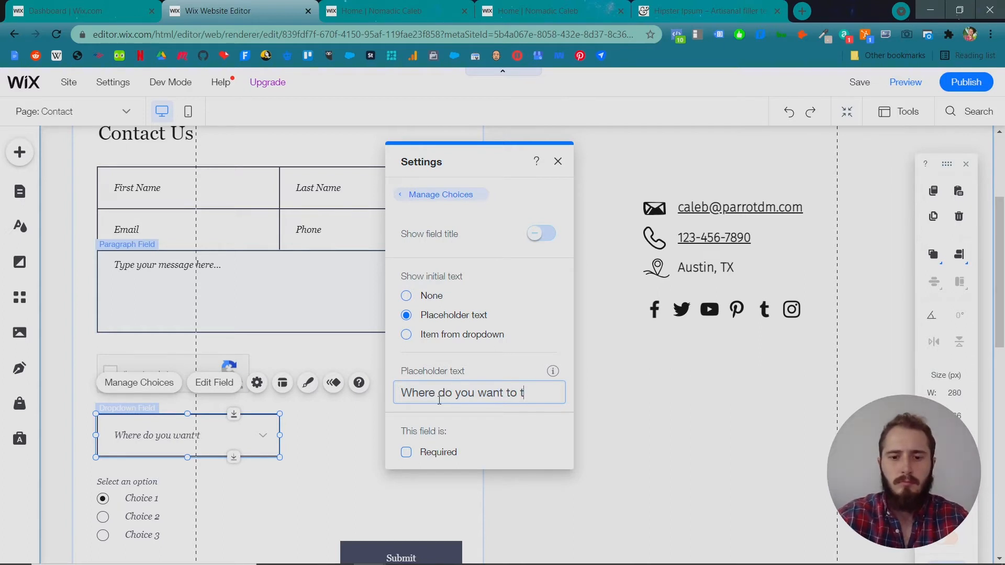
{"action": "type", "text": "ravel to?"}
{"action": "key", "text": "Return"}
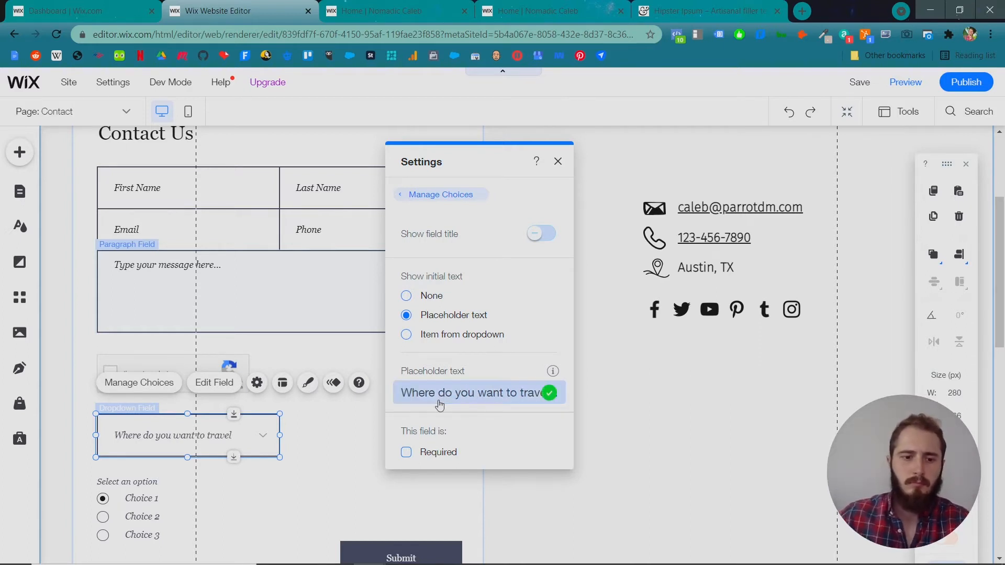
Step: Rename the first two choices of the dropdown field as Asia and Europe
{"action": "left_click", "coordinate": [160, 385]}
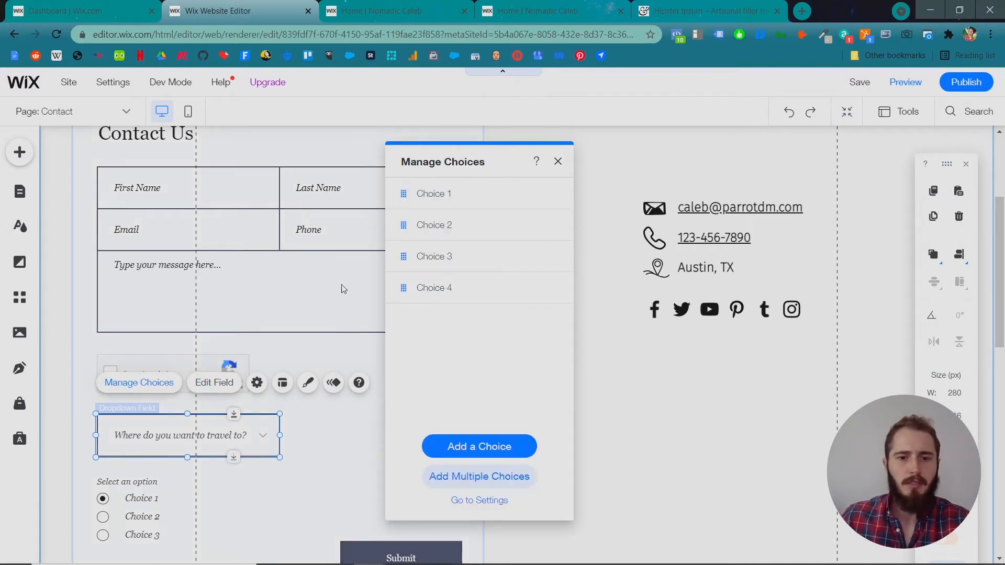
{"action": "double_click", "coordinate": [480, 193]}
{"action": "type", "text": "Asia"}
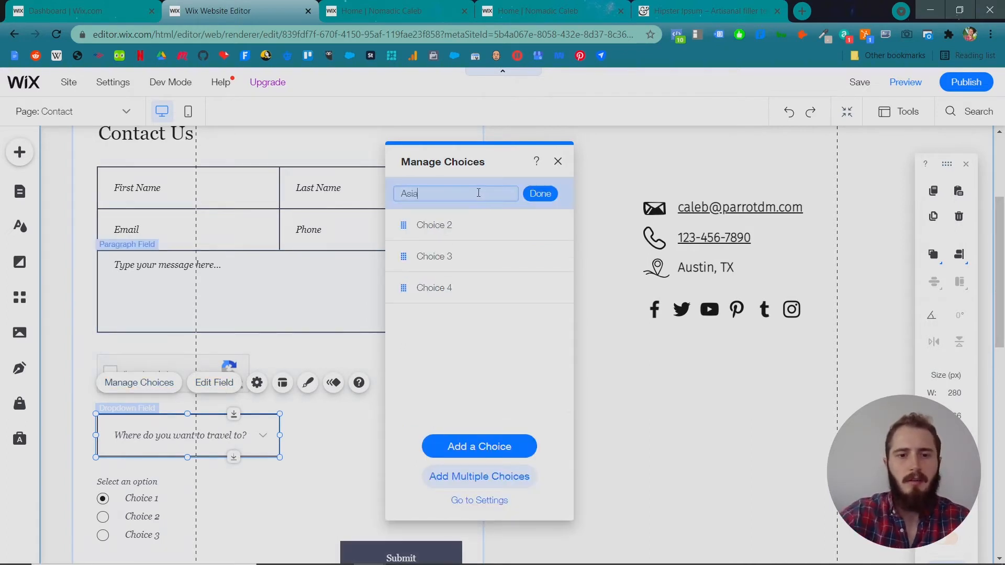
{"action": "key", "text": "Return"}
{"action": "double_click", "coordinate": [460, 220]}
{"action": "type", "text": "E"}
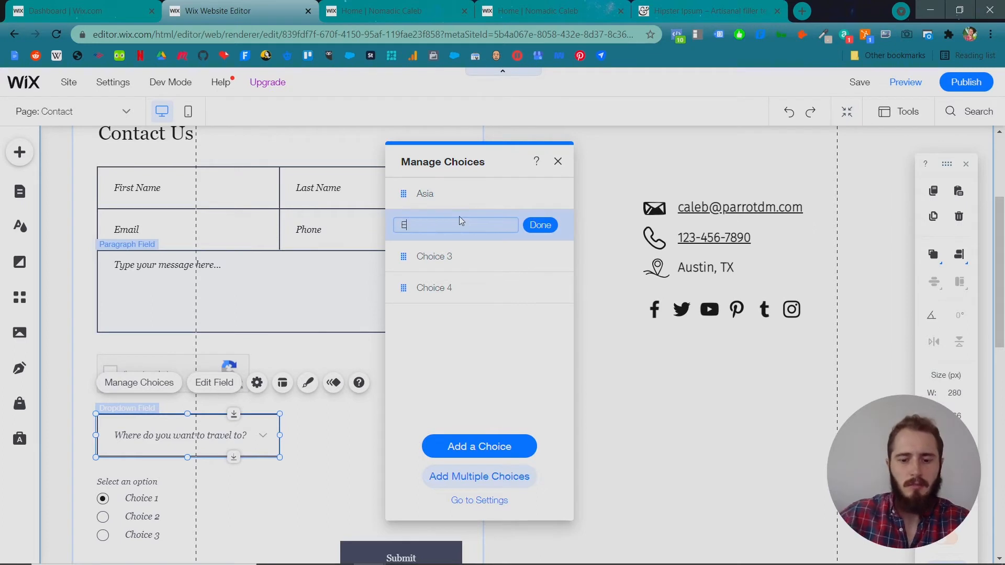
{"action": "type", "text": "urope"}
{"action": "key", "text": "Return"}
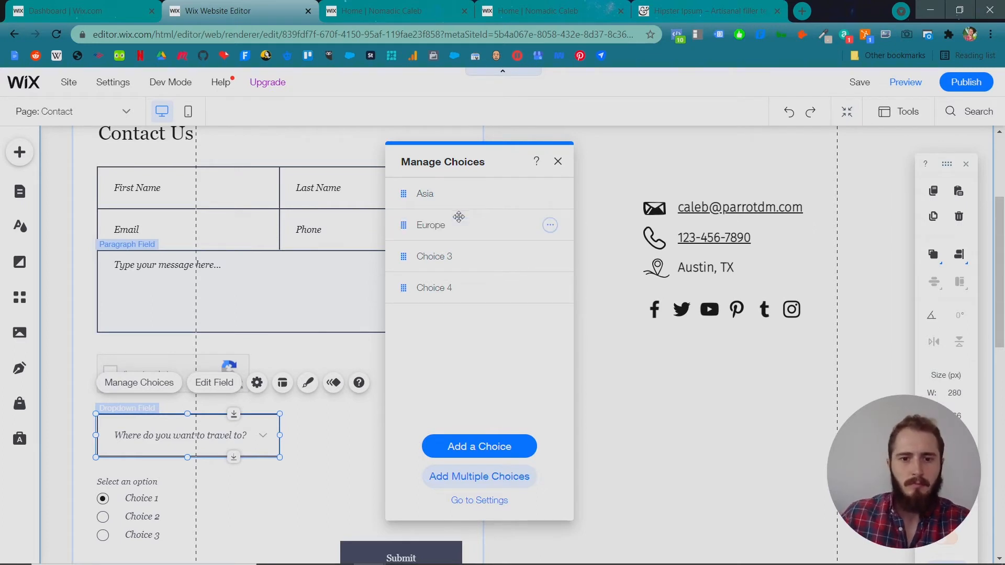
Step: Rename the third and fourth choices of the dropdown field as Africa and South America
{"action": "double_click", "coordinate": [445, 255]}
{"action": "type", "text": "AFr"}
{"action": "key", "text": "BackSpace"}
{"action": "type", "text": "frica"}
{"action": "key", "text": "Return"}
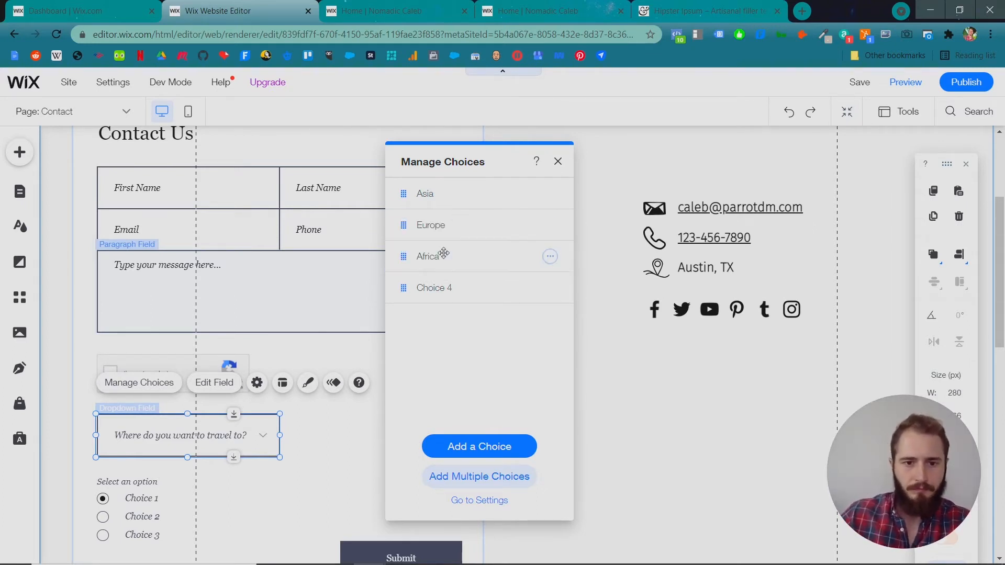
{"action": "double_click", "coordinate": [455, 294]}
{"action": "type", "text": "So"}
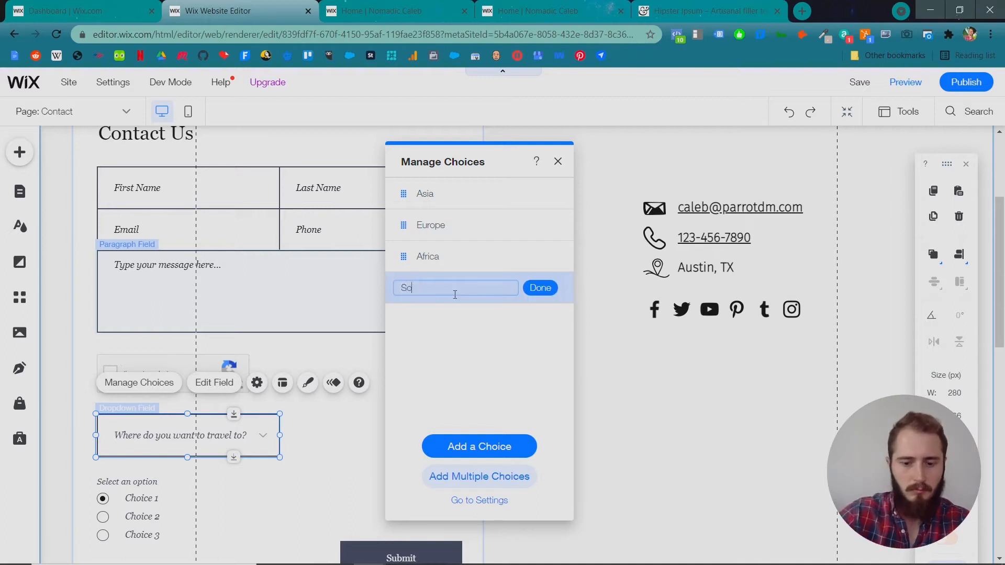
{"action": "type", "text": "uth America"}
{"action": "key", "text": "Return"}
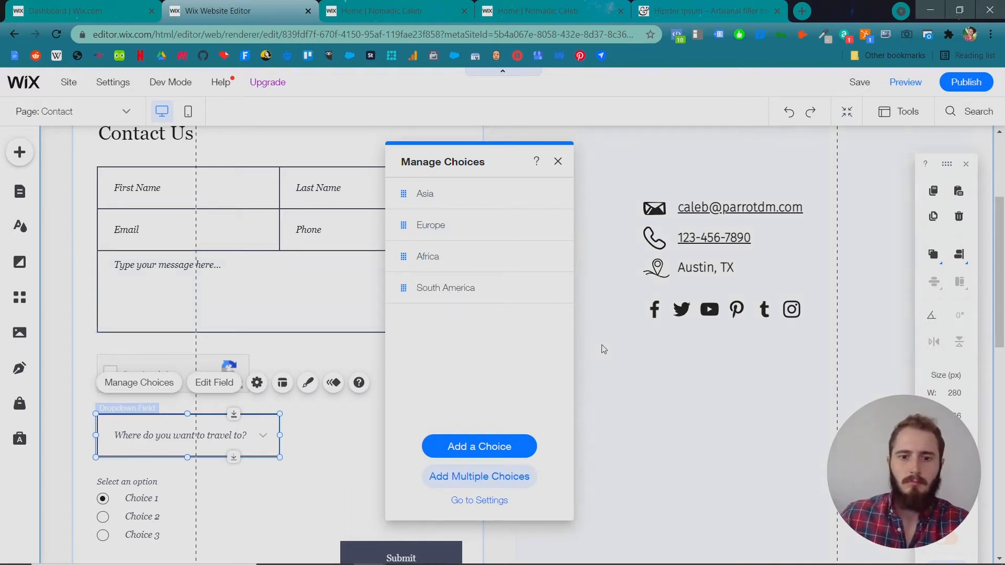
Step: Rename the first choice of the radio buttons field as "$0 - $5,000"
{"action": "scroll", "coordinate": [280, 301], "scroll_direction": "down", "scroll_amount": 1}
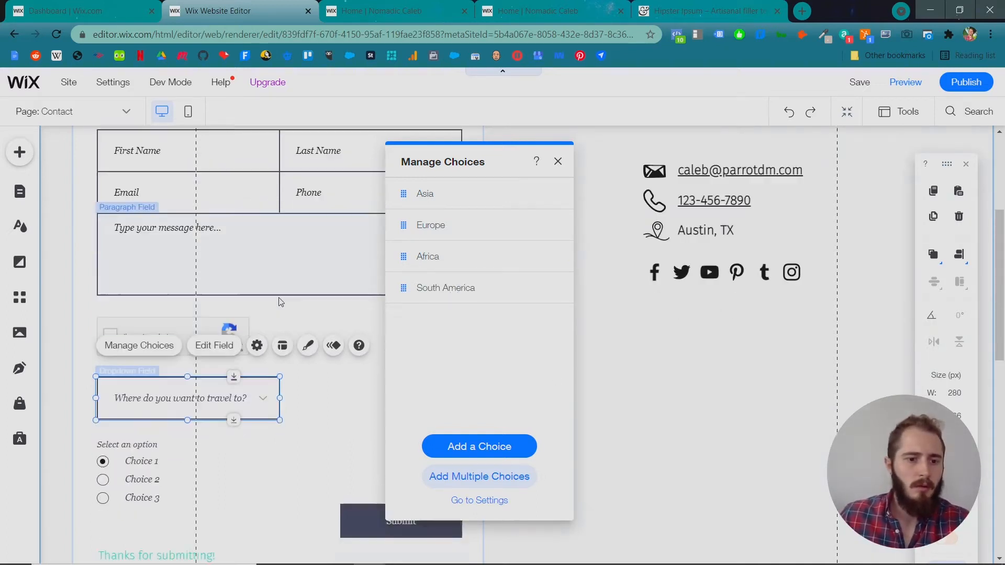
{"action": "left_click", "coordinate": [163, 435]}
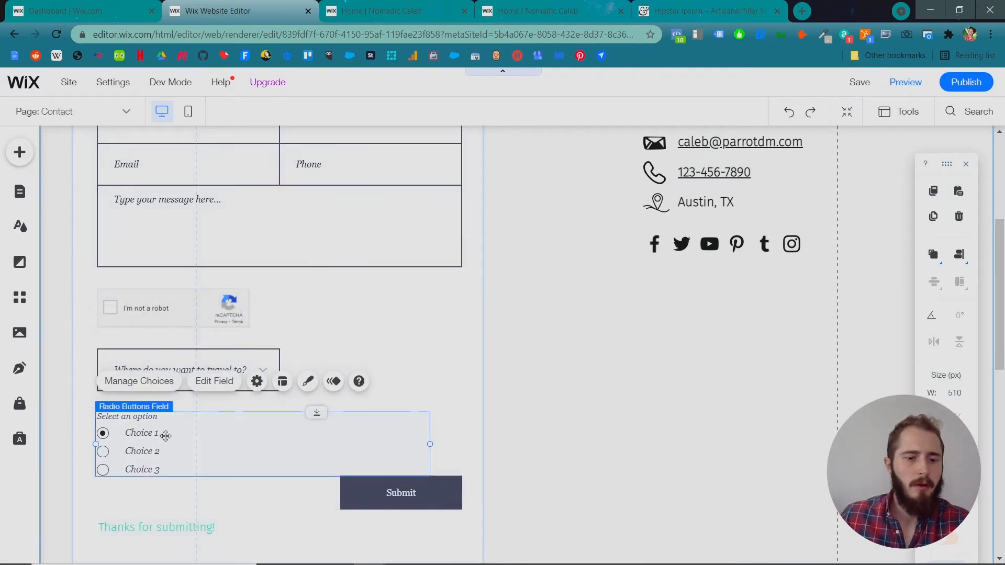
{"action": "left_click", "coordinate": [155, 390]}
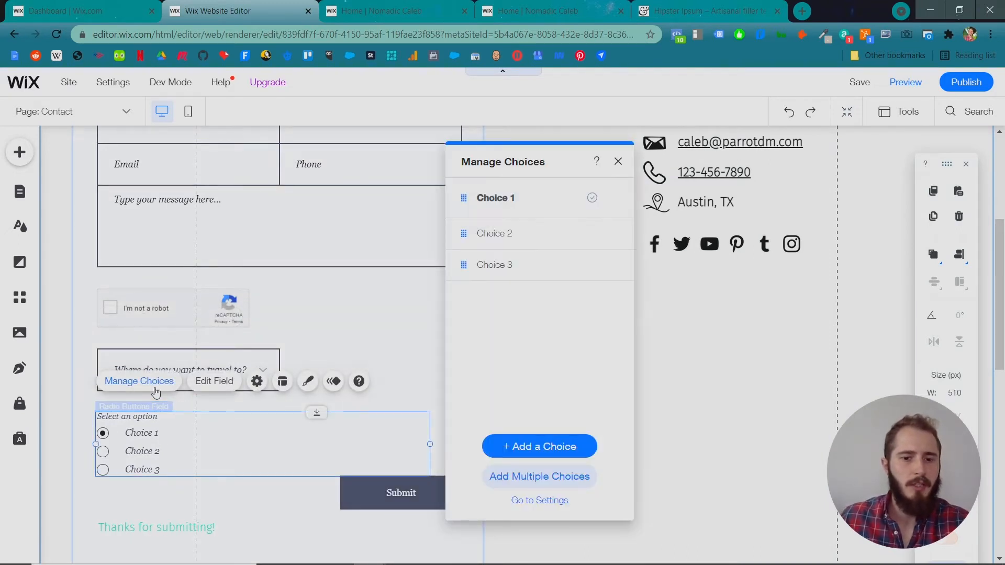
{"action": "double_click", "coordinate": [506, 197]}
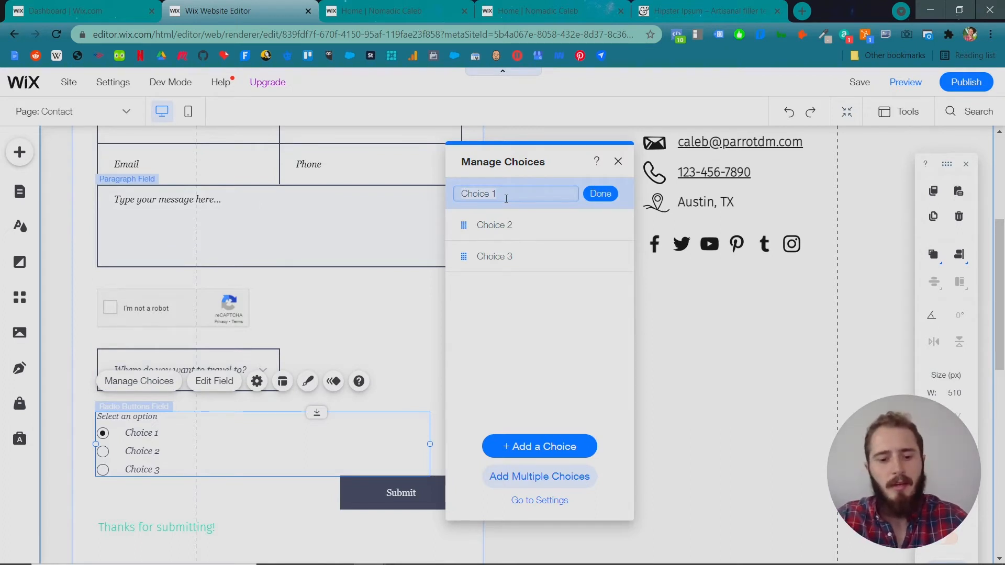
{"action": "type", "text": "O"}
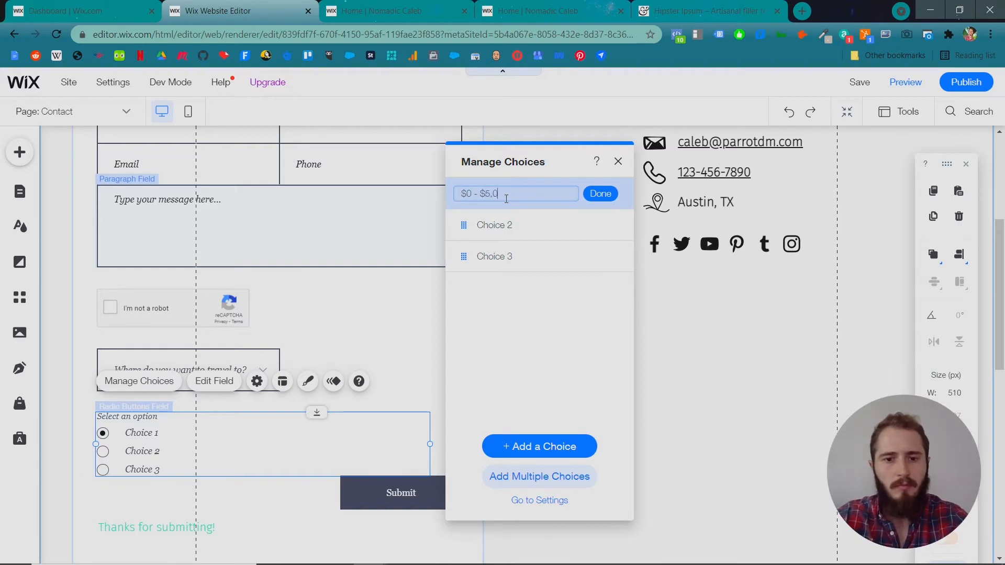
Step: Rename the second choice of the radio buttons field as "$5,000 - $20,000"
{"action": "double_click", "coordinate": [505, 225]}
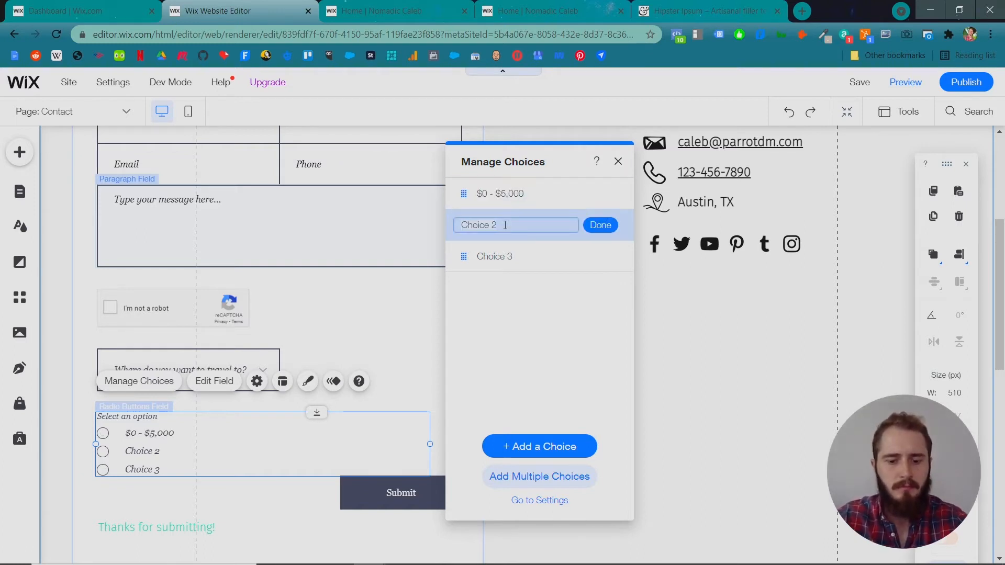
{"action": "type", "text": "$5,"}
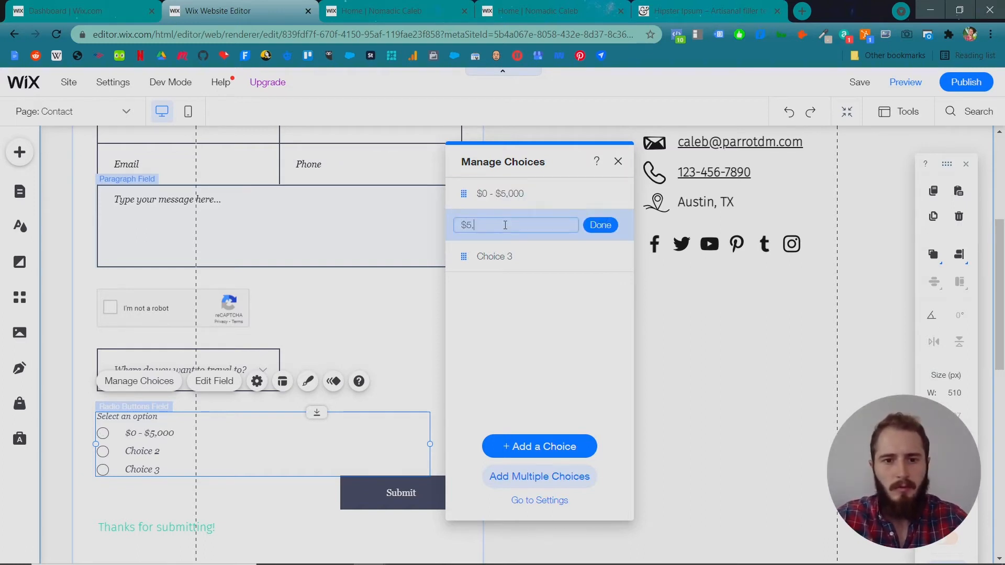
{"action": "type", "text": "000 - $"}
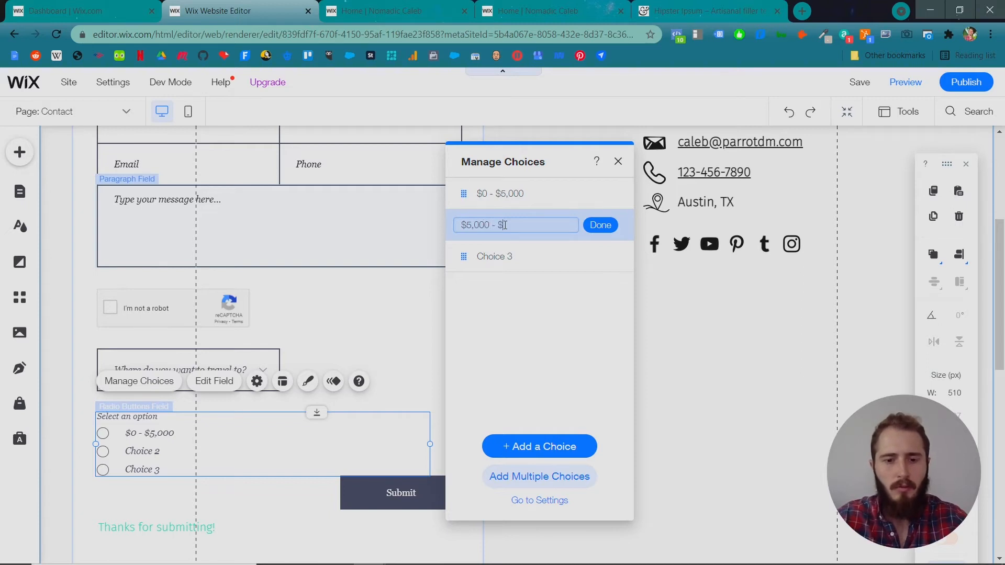
{"action": "type", "text": "20,000"}
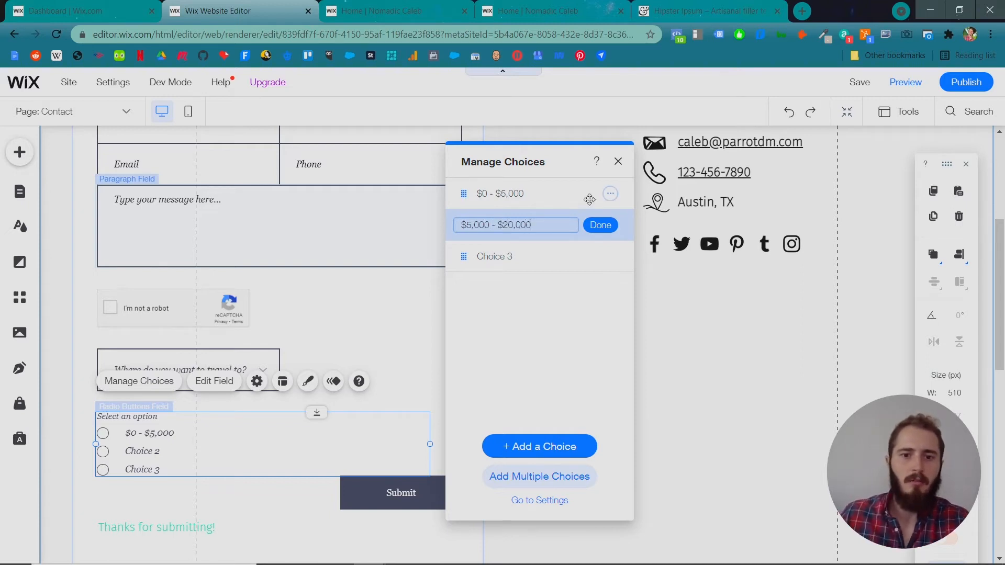
{"action": "left_click", "coordinate": [601, 225]}
Step: Rename the third choice of the radio buttons field as "$20,000 +"
{"action": "double_click", "coordinate": [547, 256]}
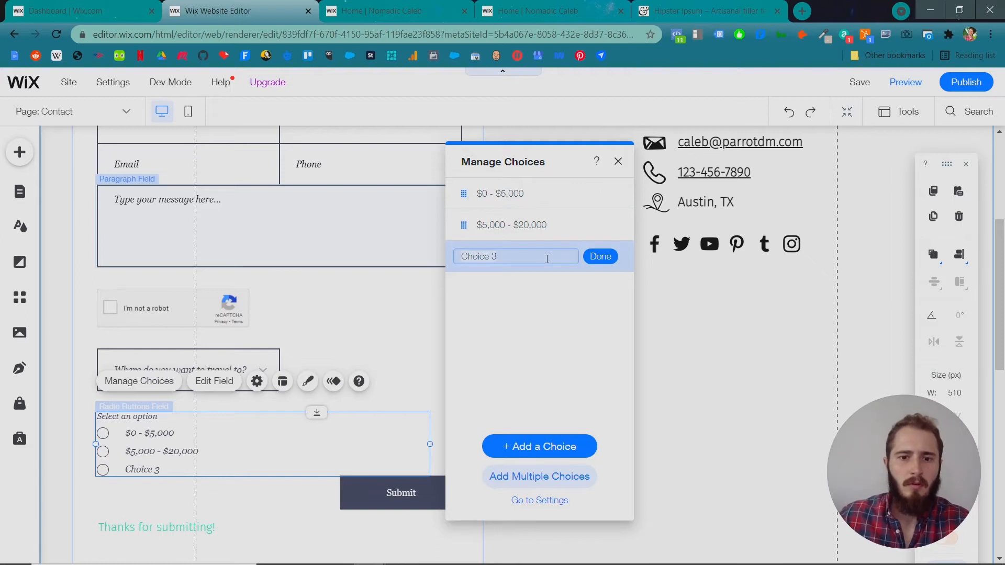
{"action": "type", "text": "$20,000 +"}
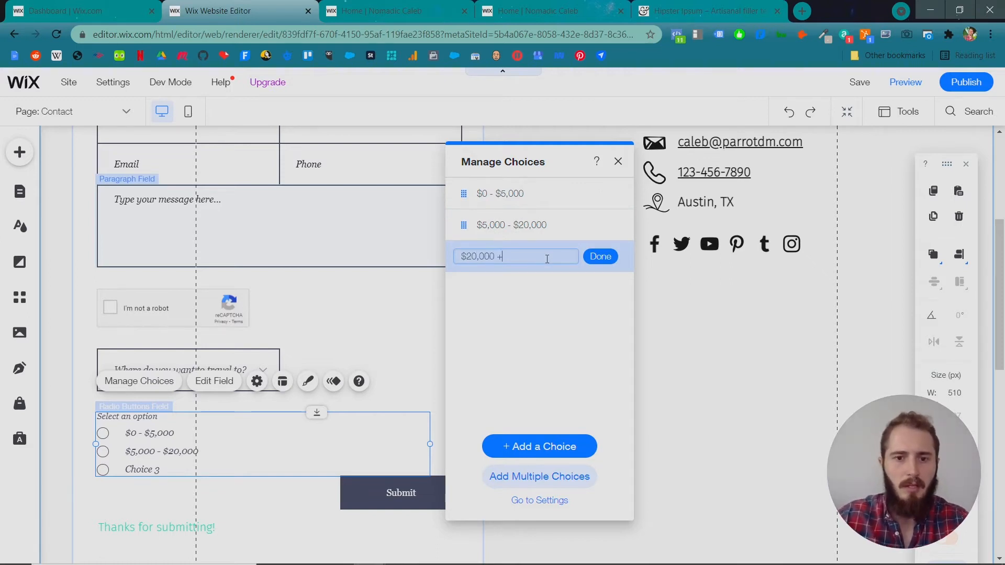
{"action": "right_click", "coordinate": [607, 258]}
{"action": "left_click", "coordinate": [609, 261]}
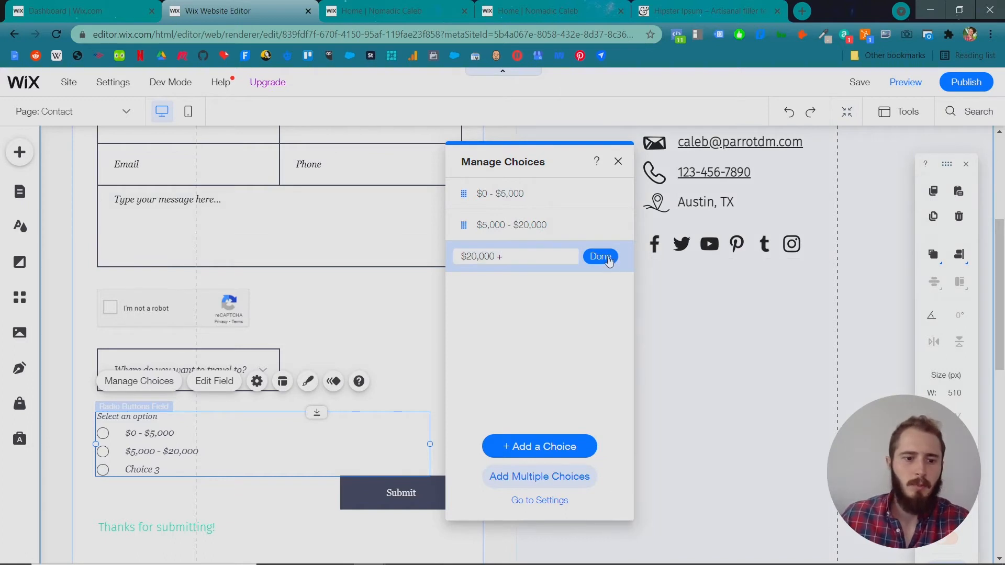
{"action": "left_click", "coordinate": [609, 260]}
Step: Title the radio buttons field "What is your travel budget?" and set its default selection to None
{"action": "left_click", "coordinate": [200, 414]}
{"action": "left_click_drag", "start_coordinate": [200, 413], "coordinate": [176, 440]}
{"action": "left_click", "coordinate": [175, 440]}
{"action": "left_click", "coordinate": [214, 381]}
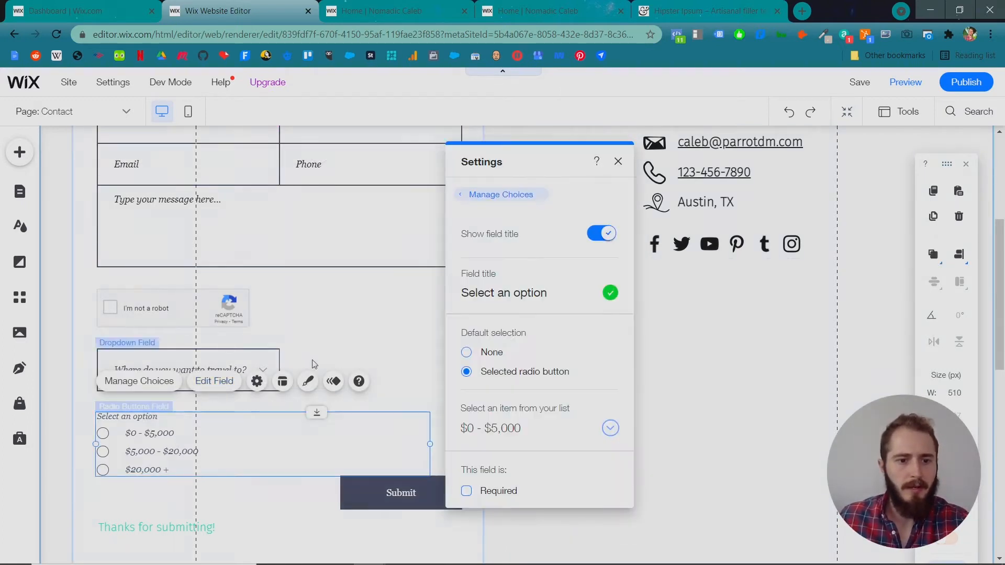
{"action": "left_click", "coordinate": [493, 292]}
{"action": "key", "text": "ctrl+a"}
{"action": "type", "text": "What "}
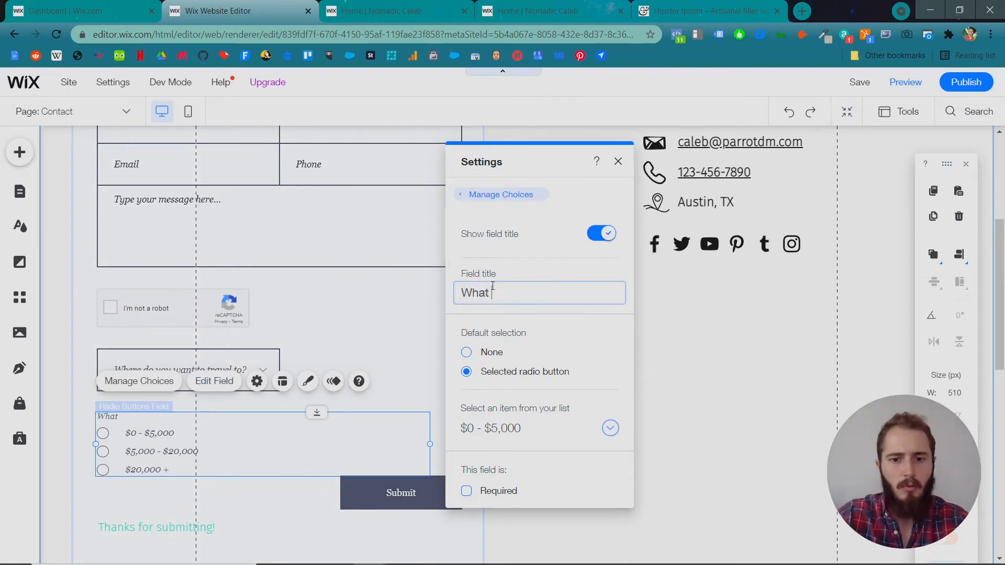
{"action": "type", "text": "is your travel budget?"}
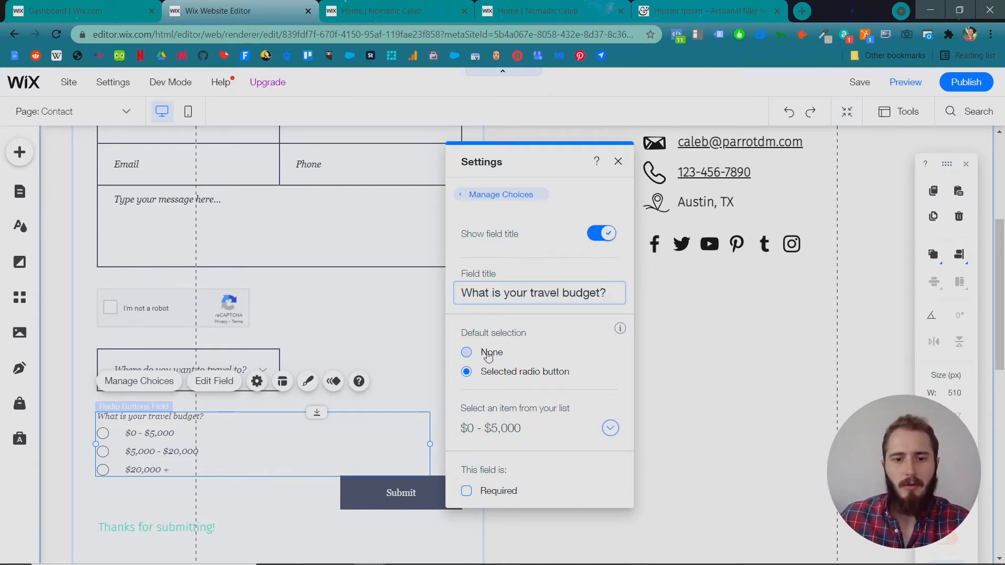
{"action": "left_click", "coordinate": [489, 354]}
Step: Review the Email field's advanced settings and its title, placeholder and required settings
{"action": "scroll", "coordinate": [332, 314], "scroll_direction": "up", "scroll_amount": 1}
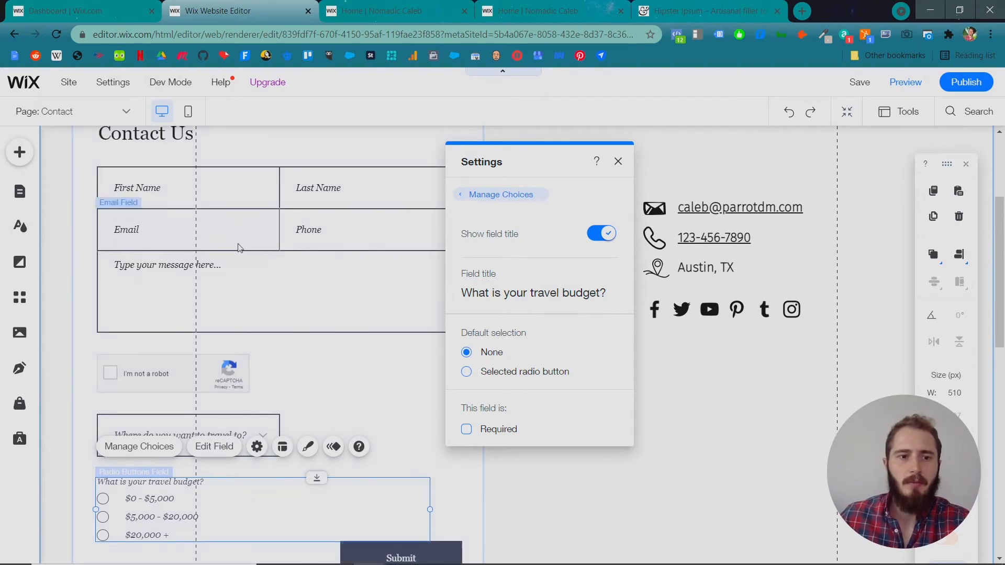
{"action": "left_click", "coordinate": [208, 226]}
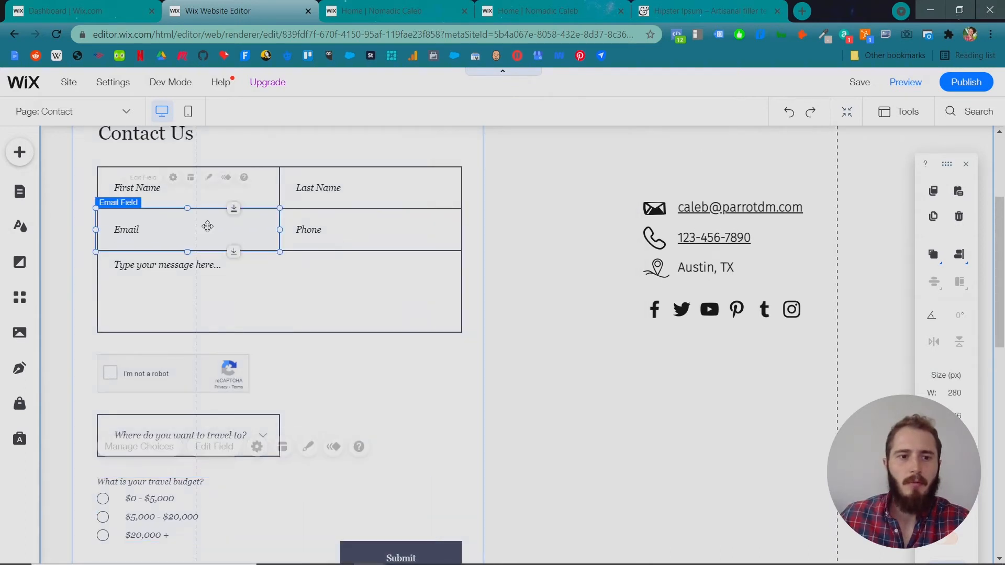
{"action": "left_click", "coordinate": [169, 186]}
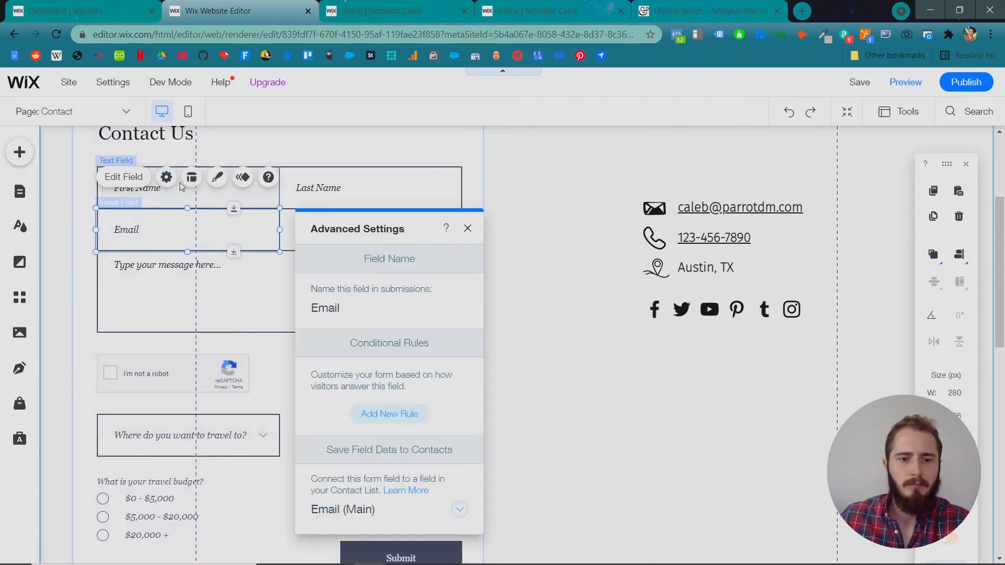
{"action": "left_click", "coordinate": [132, 179]}
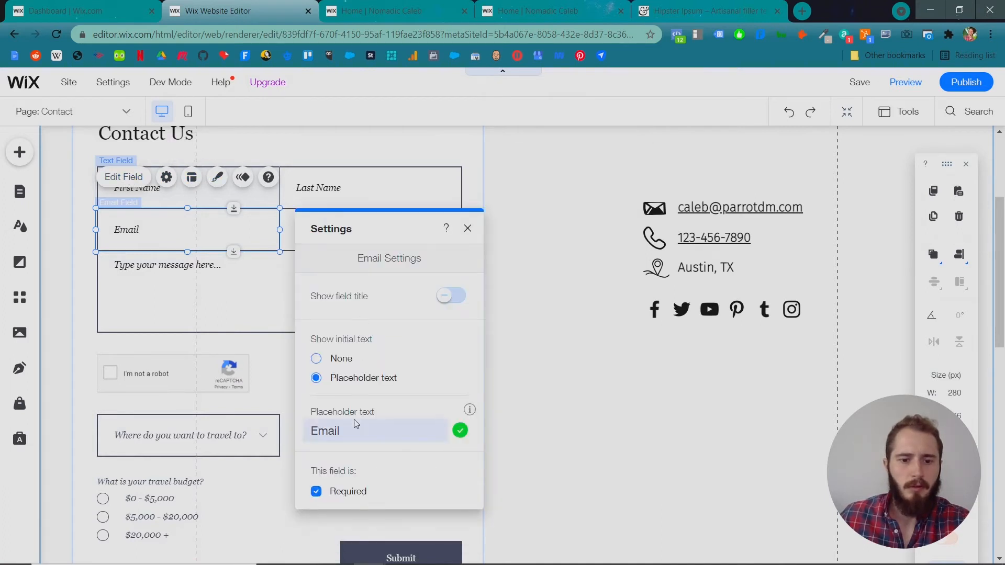
Step: Move the Submit button and the reCAPTCHA below the travel budget radio buttons, keeping them on the same row
{"action": "left_click", "coordinate": [326, 201]}
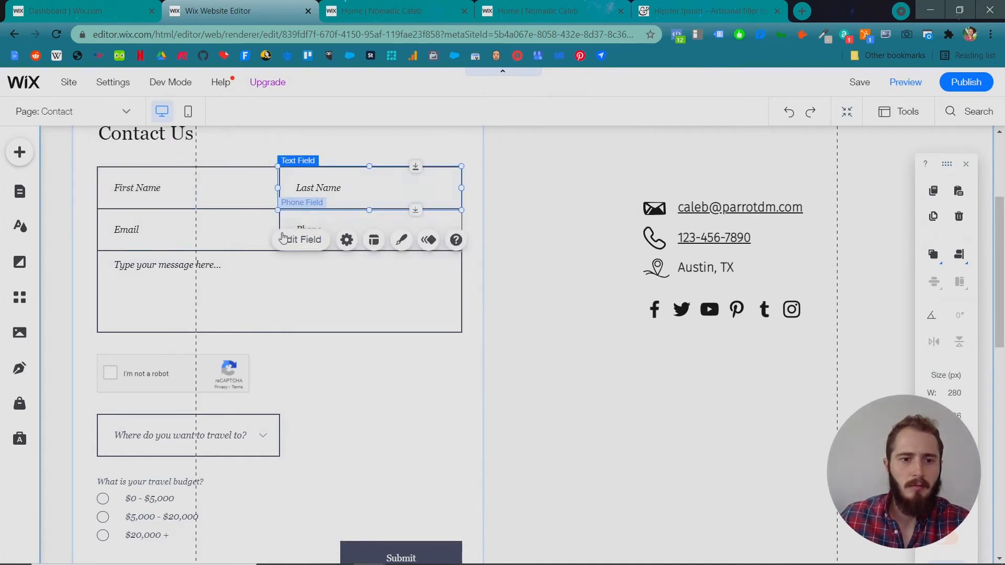
{"action": "scroll", "coordinate": [296, 348], "scroll_direction": "down", "scroll_amount": 1}
{"action": "left_click", "coordinate": [350, 485]}
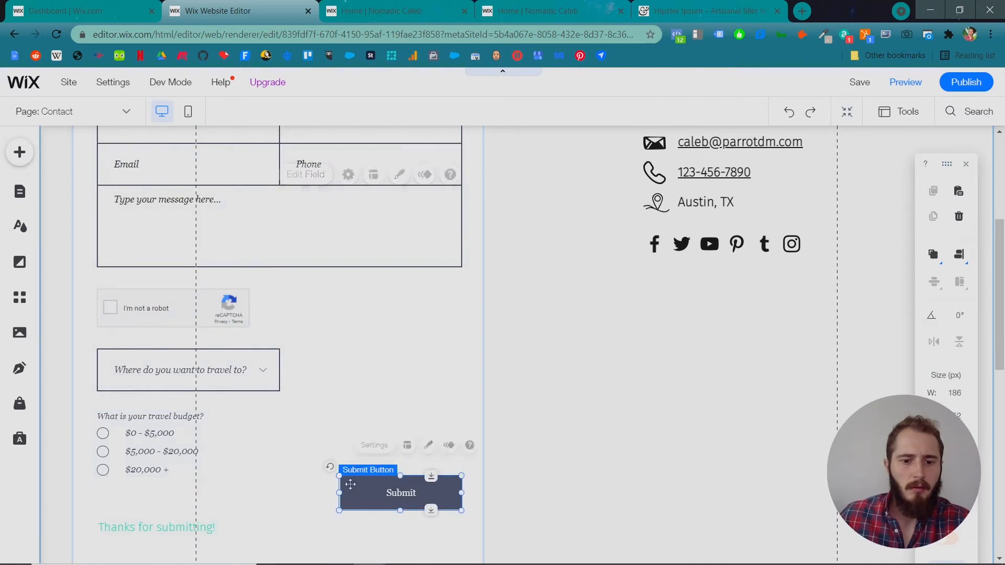
{"action": "left_click_drag", "start_coordinate": [350, 484], "coordinate": [350, 540]}
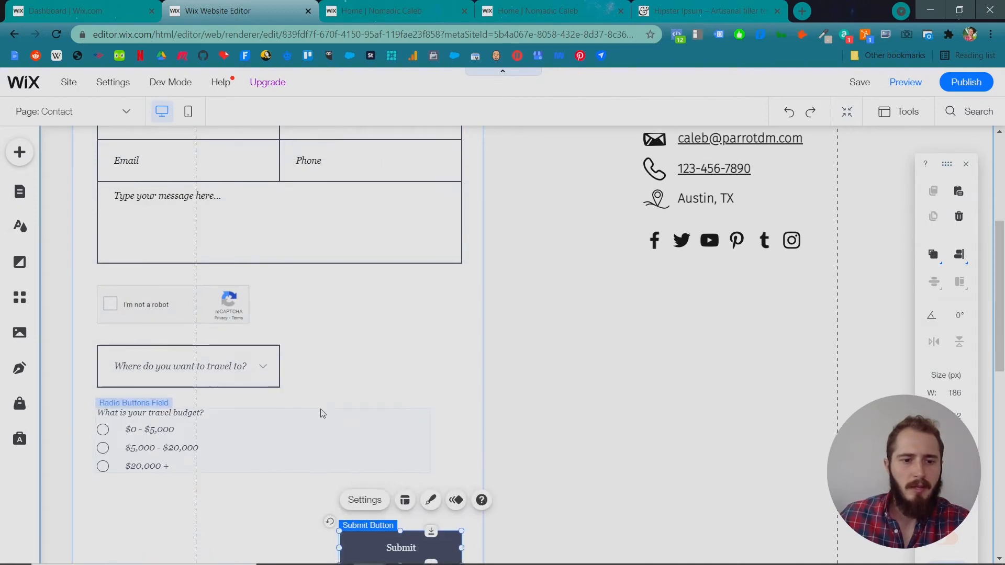
{"action": "scroll", "coordinate": [287, 406], "scroll_direction": "down", "scroll_amount": 2}
{"action": "scroll", "coordinate": [246, 370], "scroll_direction": "up", "scroll_amount": 6}
{"action": "scroll", "coordinate": [251, 363], "scroll_direction": "down", "scroll_amount": 9}
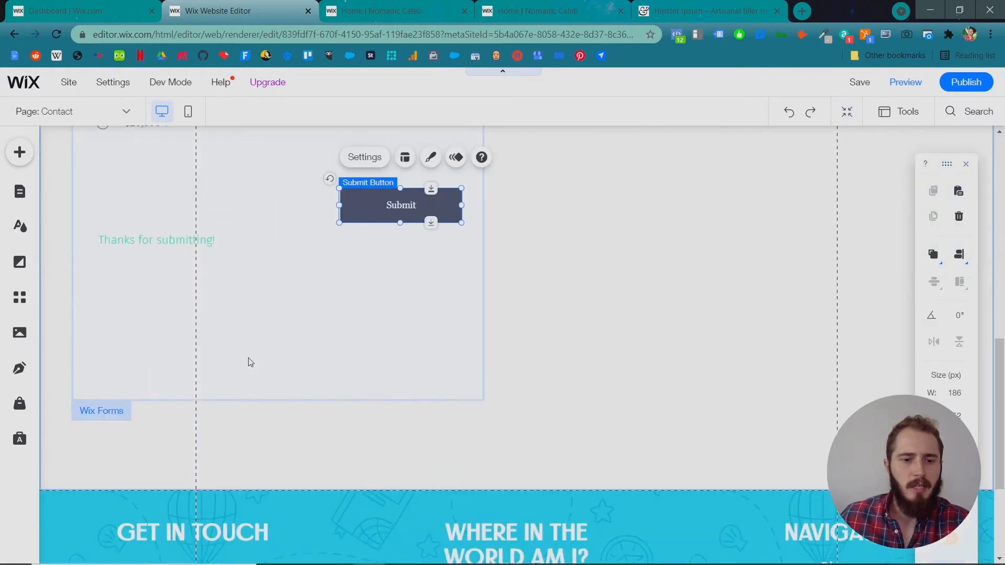
{"action": "scroll", "coordinate": [250, 363], "scroll_direction": "up", "scroll_amount": 5}
{"action": "left_click_drag", "start_coordinate": [171, 238], "coordinate": [171, 471]}
Step: Move the message field down to just above the Submit button and place the travel destination dropdown directly below the Email field
{"action": "left_click", "coordinate": [220, 273]}
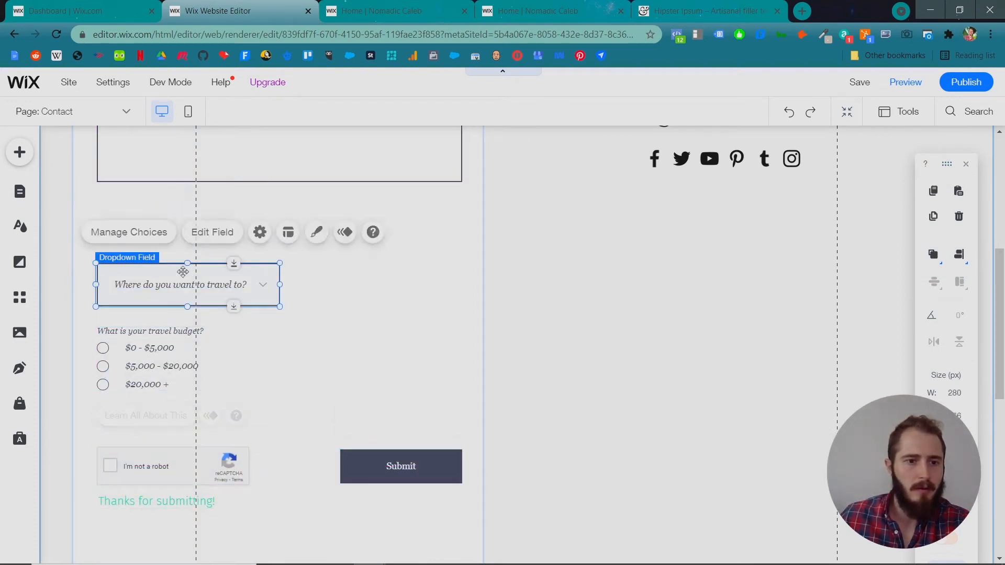
{"action": "left_click_drag", "start_coordinate": [261, 162], "coordinate": [259, 406]}
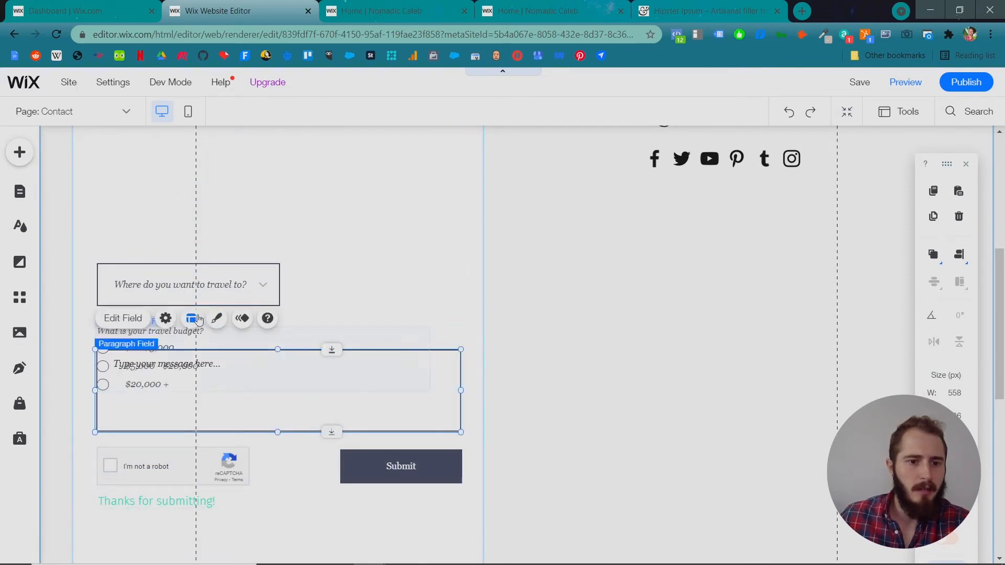
{"action": "scroll", "coordinate": [226, 410], "scroll_direction": "up", "scroll_amount": 4}
{"action": "left_click_drag", "start_coordinate": [218, 473], "coordinate": [212, 314]}
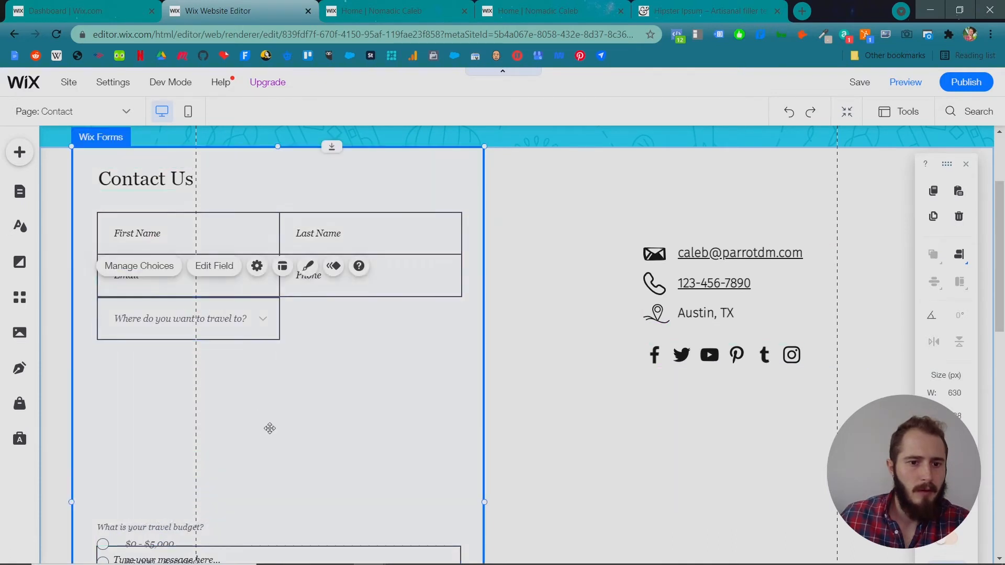
Step: Move the travel budget radio buttons up beneath the destination dropdown and leave a small gap between the dropdown and the Email field
{"action": "left_click", "coordinate": [252, 439]}
{"action": "left_click_drag", "start_coordinate": [181, 548], "coordinate": [224, 401]}
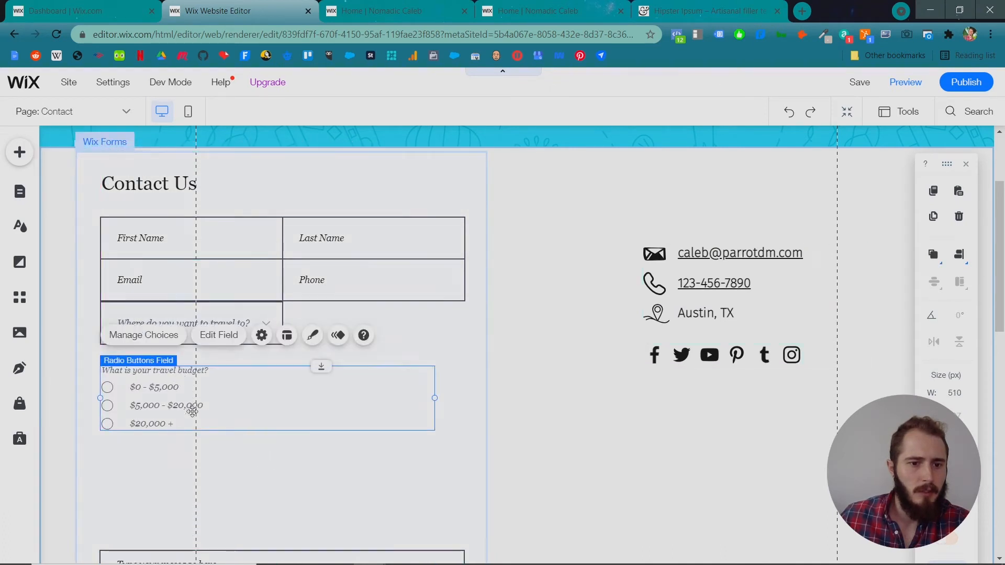
{"action": "scroll", "coordinate": [229, 414], "scroll_direction": "down", "scroll_amount": 1}
{"action": "left_click", "coordinate": [229, 432]}
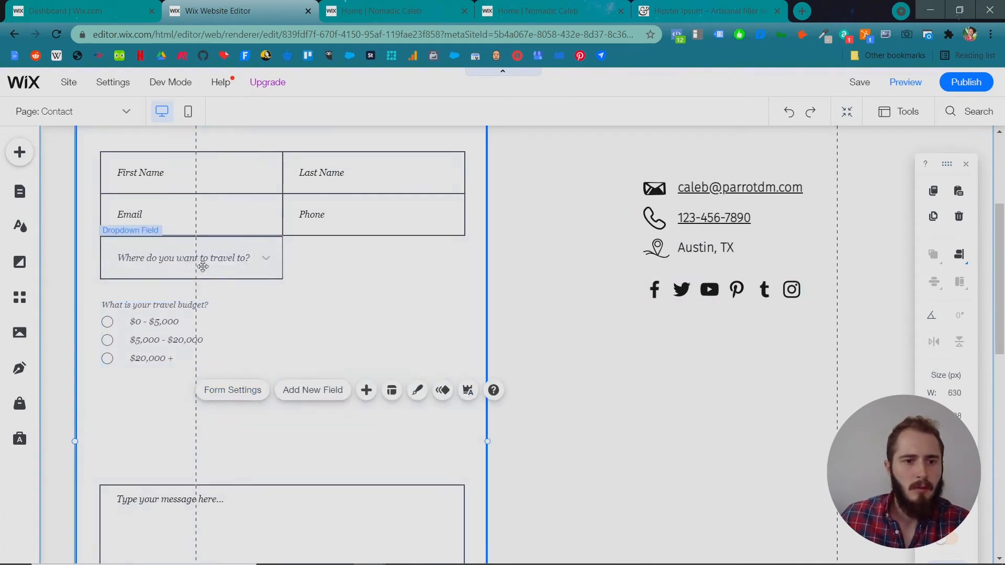
{"action": "left_click_drag", "start_coordinate": [202, 257], "coordinate": [202, 267]}
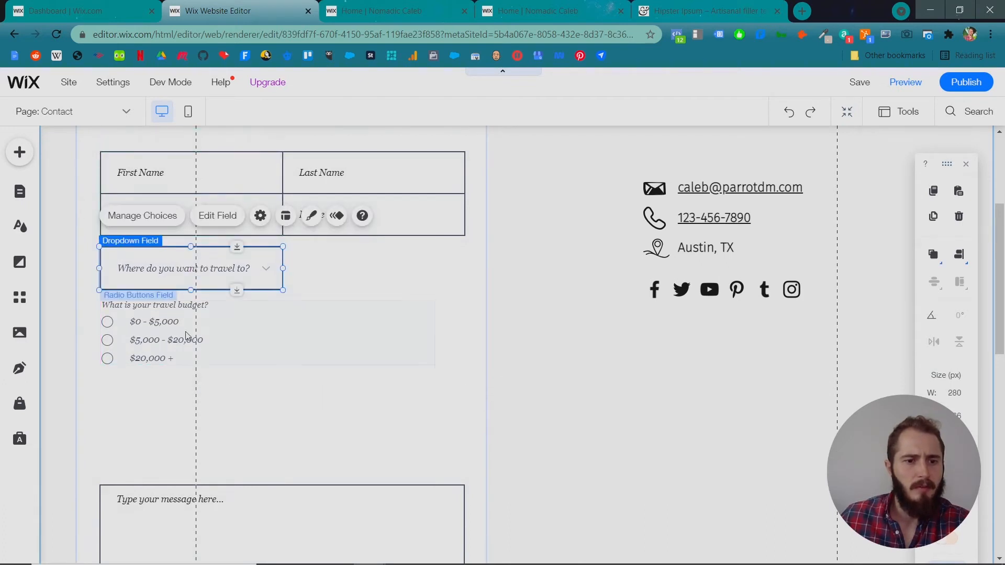
{"action": "left_click", "coordinate": [187, 335]}
Step: Move the message field up to just beneath the travel budget radio buttons, bringing the reCAPTCHA and Submit button up with it
{"action": "left_click", "coordinate": [243, 511]}
{"action": "left_click_drag", "start_coordinate": [352, 486], "coordinate": [344, 377]}
{"action": "left_click", "coordinate": [405, 334]}
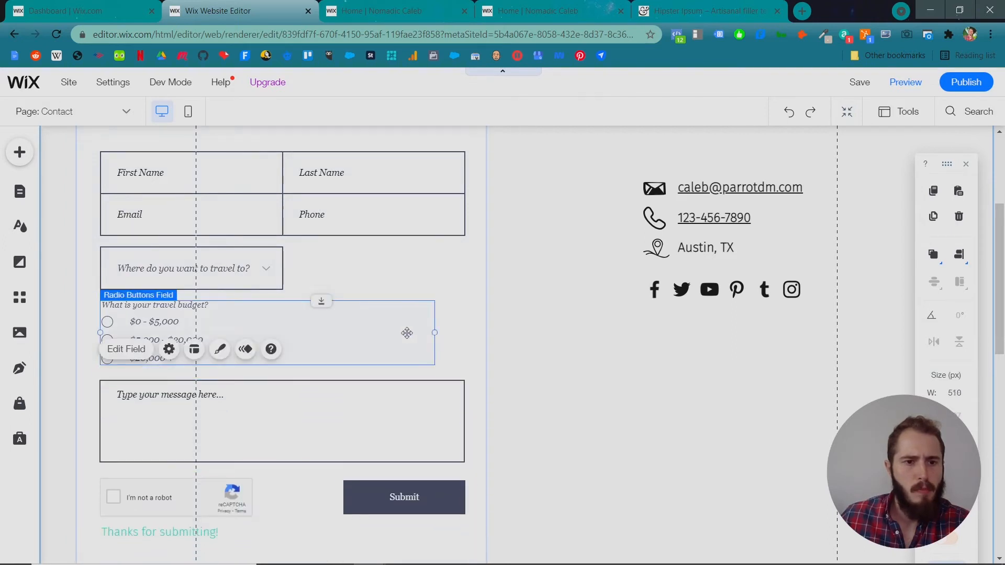
Step: Delete the "Contact Us" title from the form
{"action": "scroll", "coordinate": [446, 361], "scroll_direction": "up", "scroll_amount": 1}
{"action": "left_click", "coordinate": [452, 380]}
{"action": "scroll", "coordinate": [453, 380], "scroll_direction": "down", "scroll_amount": 3}
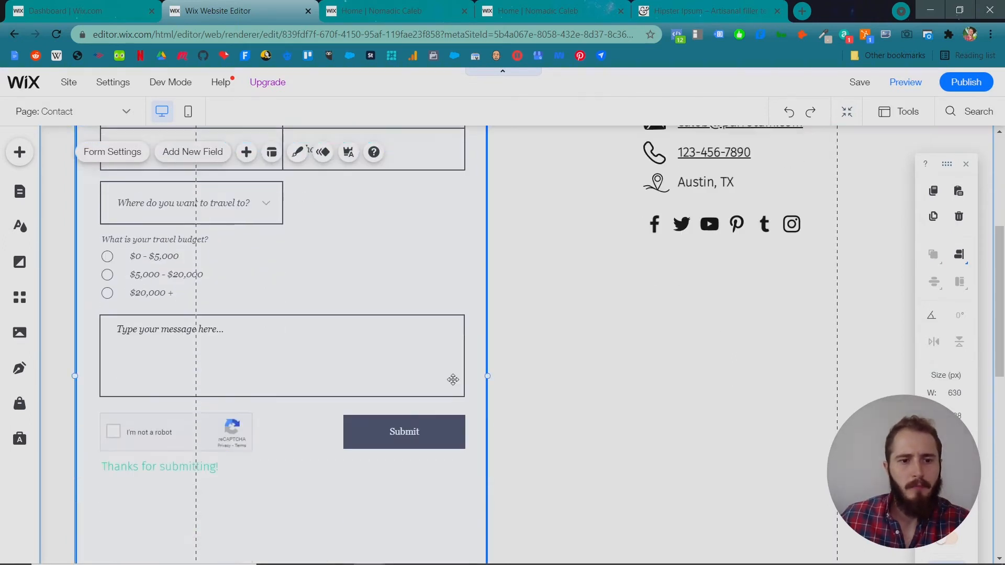
{"action": "scroll", "coordinate": [361, 429], "scroll_direction": "down", "scroll_amount": 4}
{"action": "scroll", "coordinate": [361, 427], "scroll_direction": "down", "scroll_amount": 2}
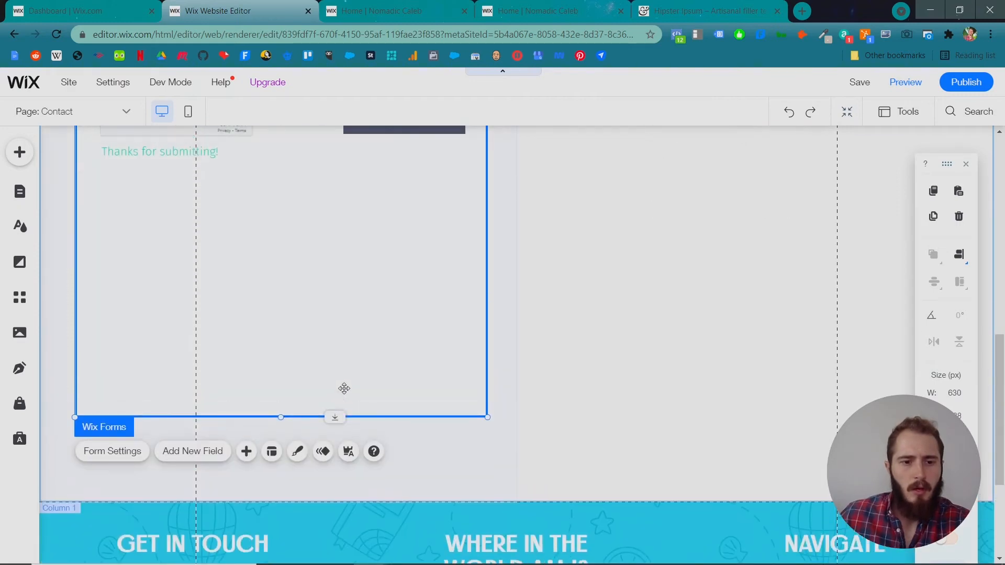
{"action": "scroll", "coordinate": [344, 389], "scroll_direction": "up", "scroll_amount": 5}
{"action": "scroll", "coordinate": [299, 423], "scroll_direction": "up", "scroll_amount": 5}
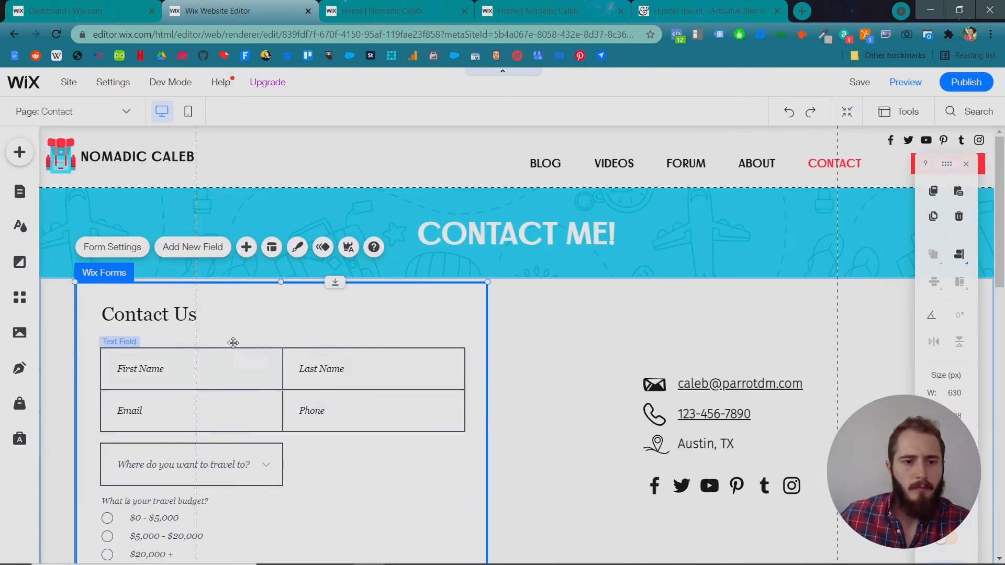
{"action": "left_click", "coordinate": [198, 314]}
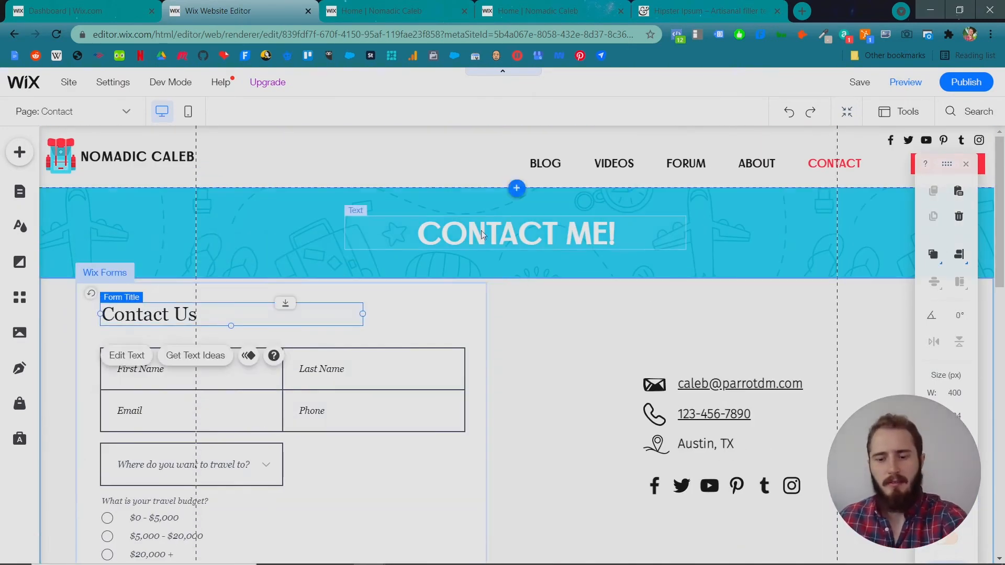
{"action": "key", "text": "Delete"}
Step: Shift all the form fields up together to close the empty space above the First Name field
{"action": "left_click", "coordinate": [342, 349]}
{"action": "left_click", "coordinate": [235, 352]}
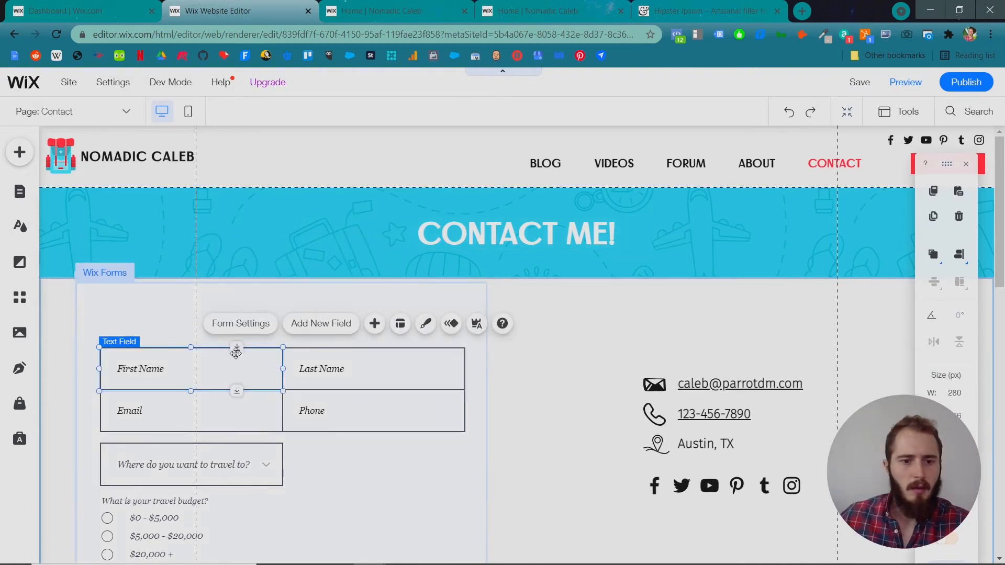
{"action": "left_click", "coordinate": [235, 349]}
{"action": "left_click_drag", "start_coordinate": [242, 339], "coordinate": [255, 310]}
{"action": "left_click", "coordinate": [544, 408]}
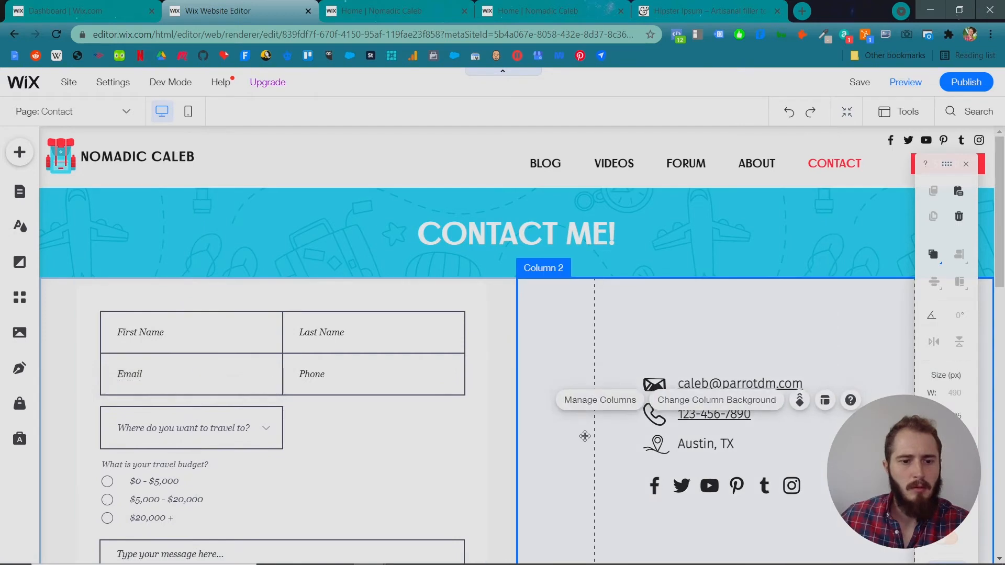
Step: Shorten the form by raising its bottom edge to remove the empty space below the success message
{"action": "scroll", "coordinate": [545, 408], "scroll_direction": "down", "scroll_amount": 4}
{"action": "left_click", "coordinate": [400, 529]}
{"action": "scroll", "coordinate": [376, 435], "scroll_direction": "down", "scroll_amount": 8}
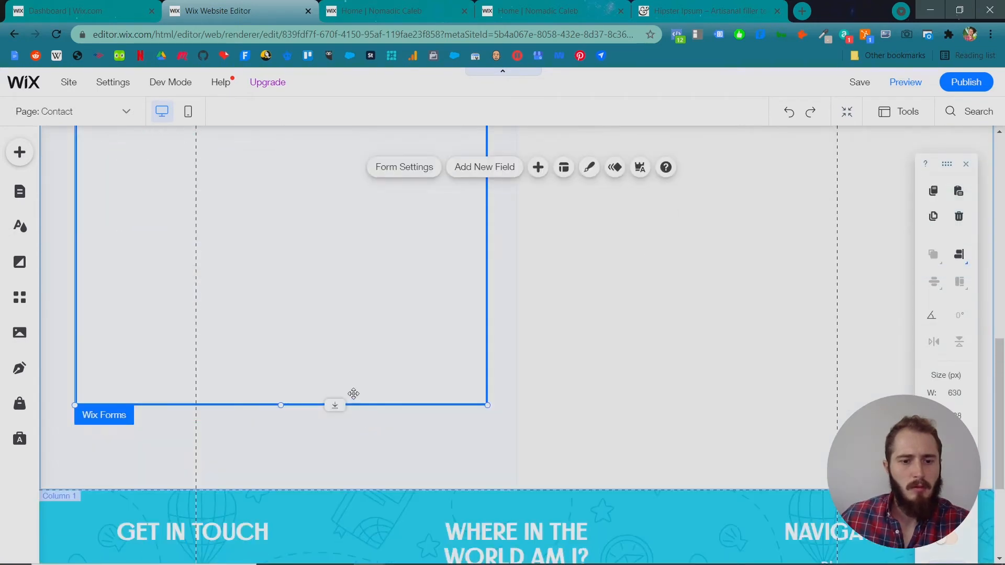
{"action": "left_click_drag", "start_coordinate": [339, 406], "coordinate": [352, 330]}
{"action": "scroll", "coordinate": [351, 341], "scroll_direction": "up", "scroll_amount": 7}
{"action": "scroll", "coordinate": [350, 340], "scroll_direction": "up", "scroll_amount": 1}
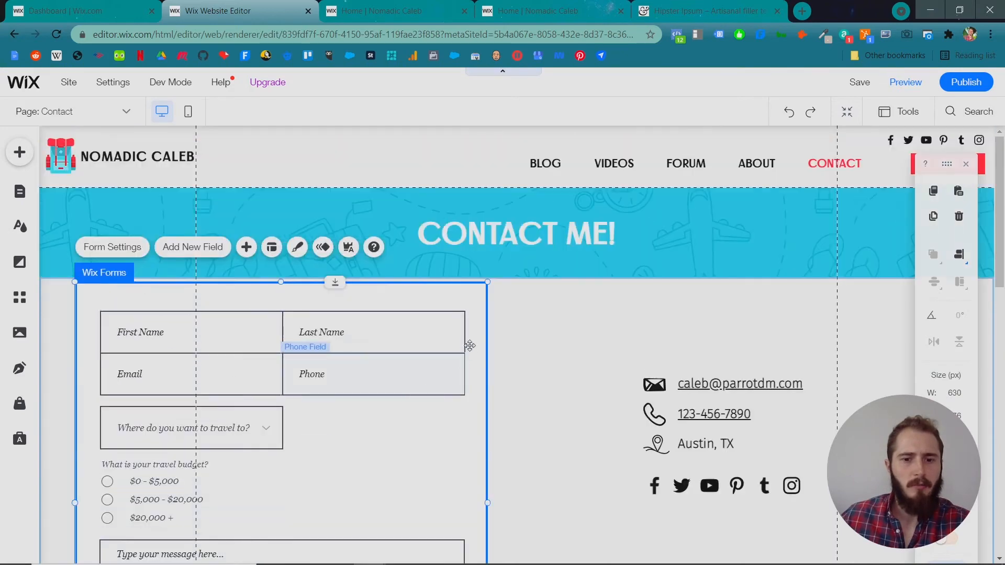
Step: Move the whole form slightly down from the "CONTACT ME!" banner and slightly left within its column
{"action": "left_click_drag", "start_coordinate": [469, 339], "coordinate": [473, 359]}
{"action": "left_click_drag", "start_coordinate": [348, 308], "coordinate": [340, 306]}
{"action": "left_click", "coordinate": [334, 288]}
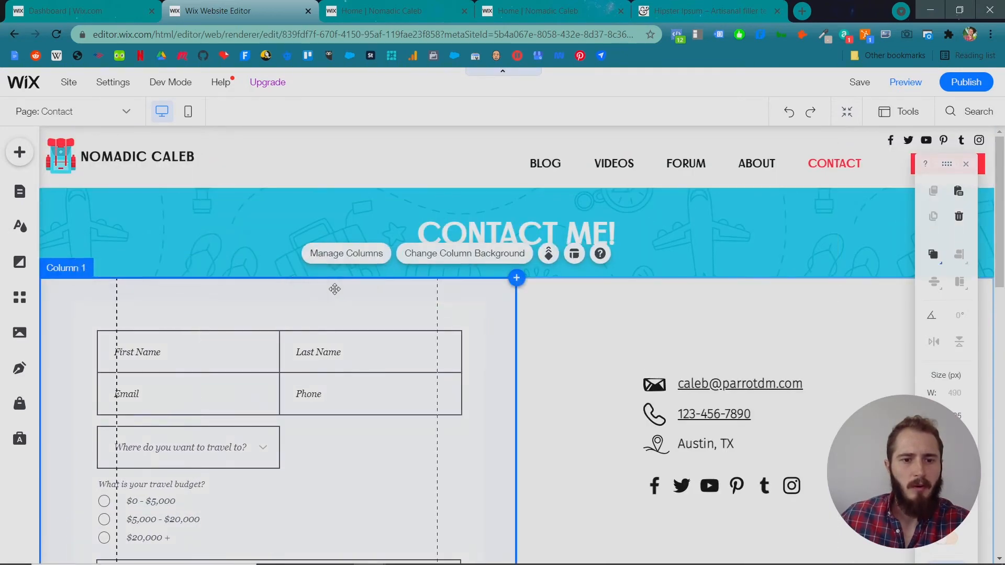
{"action": "scroll", "coordinate": [116, 300], "scroll_direction": "down", "scroll_amount": 3}
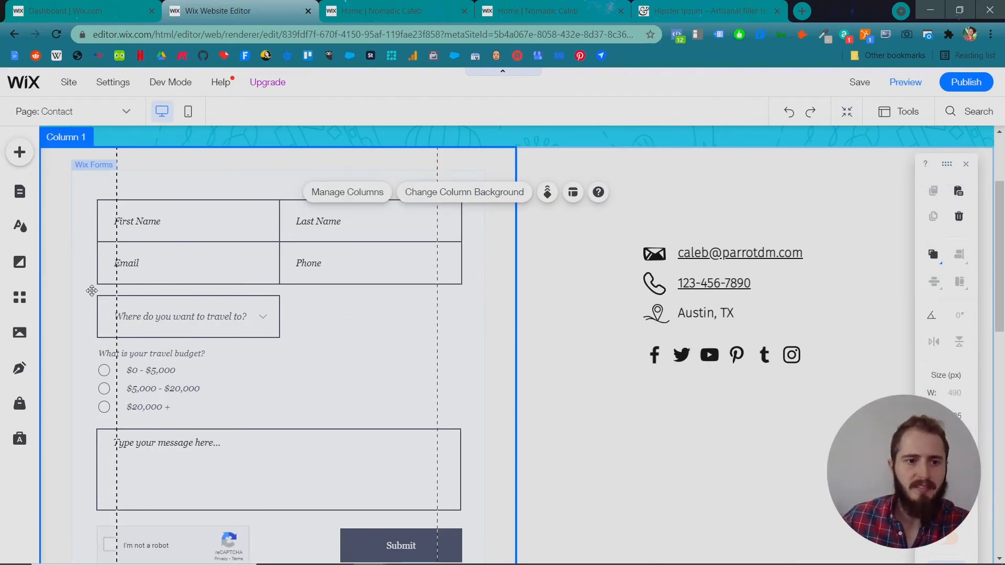
Step: Set the widths of the First Name and Last Name fields to 225 px
{"action": "left_click", "coordinate": [222, 220]}
{"action": "left_click", "coordinate": [222, 220]}
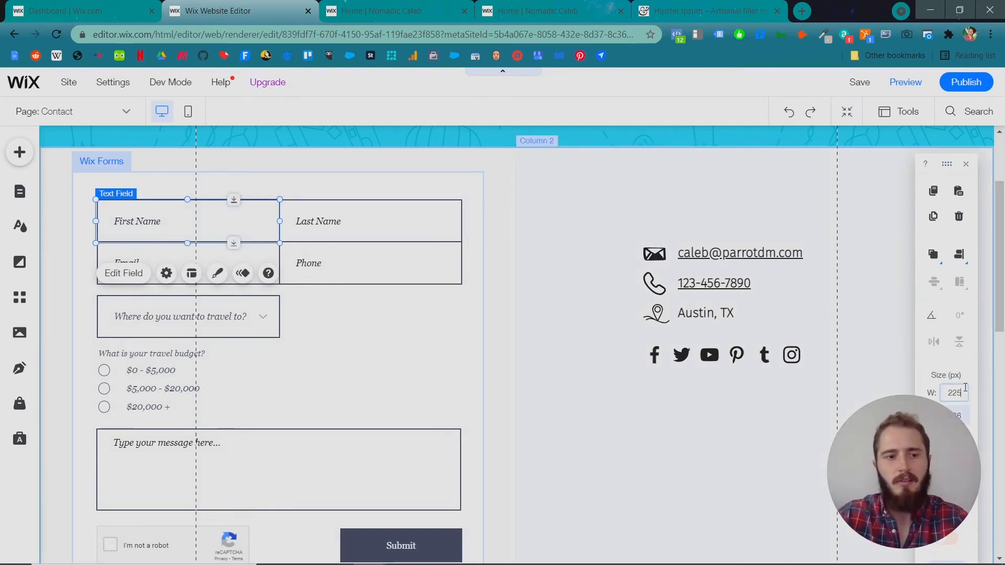
{"action": "key", "text": "Return"}
{"action": "left_click", "coordinate": [355, 219]}
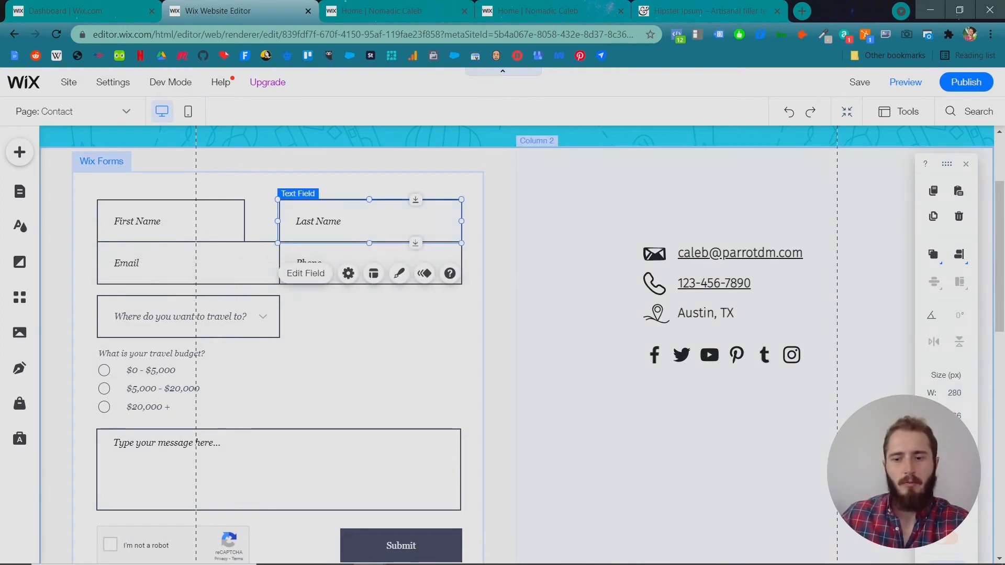
{"action": "key", "text": "Return"}
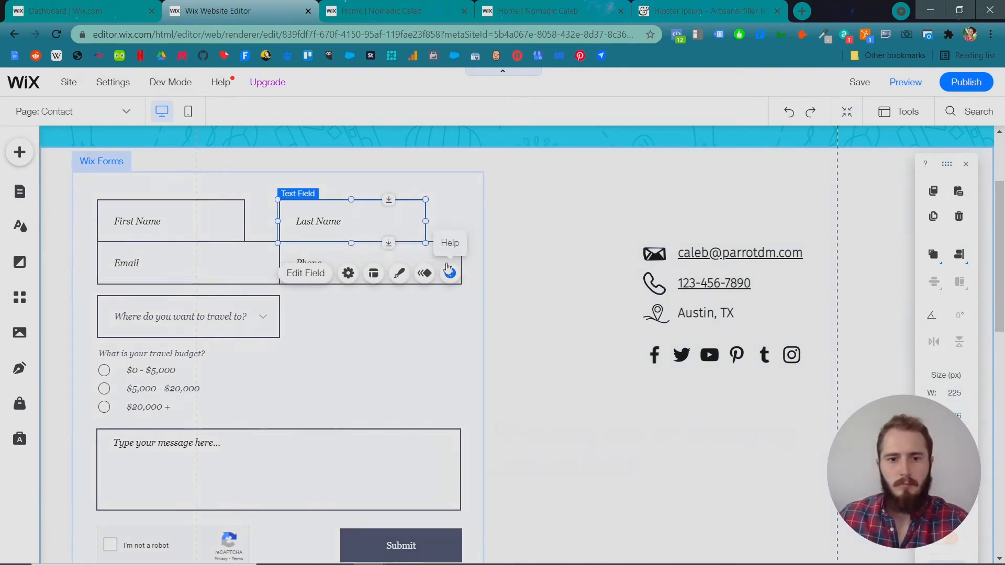
Step: Set the widths of the Phone field, Email field and travel destination dropdown to 225 px
{"action": "left_click", "coordinate": [382, 256]}
{"action": "double_click", "coordinate": [954, 394]}
{"action": "type", "text": "225"}
{"action": "key", "text": "Return"}
{"action": "left_click", "coordinate": [225, 267]}
{"action": "double_click", "coordinate": [954, 394]}
{"action": "type", "text": "225"}
{"action": "key", "text": "Return"}
Step: Move the First Name field inward from the form's left edge and place the Last Name field directly beside it
{"action": "left_click", "coordinate": [375, 221]}
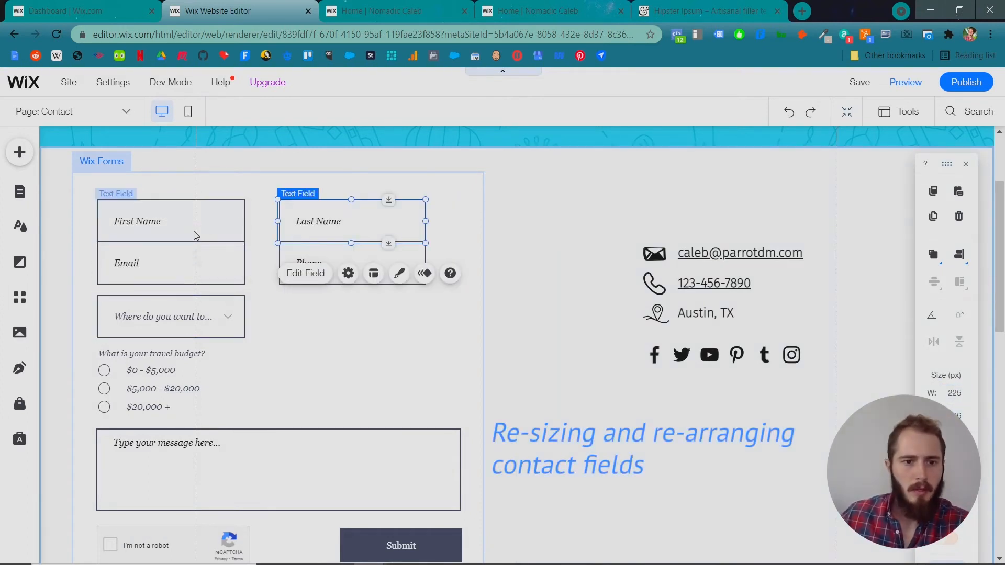
{"action": "left_click_drag", "start_coordinate": [195, 233], "coordinate": [220, 234]}
{"action": "left_click", "coordinate": [386, 218]}
{"action": "left_click_drag", "start_coordinate": [377, 225], "coordinate": [361, 229]}
{"action": "left_click", "coordinate": [500, 229]}
Step: Align the Email field under First Name and the Phone field under Last Name so that they sit side by side
{"action": "left_click", "coordinate": [375, 265]}
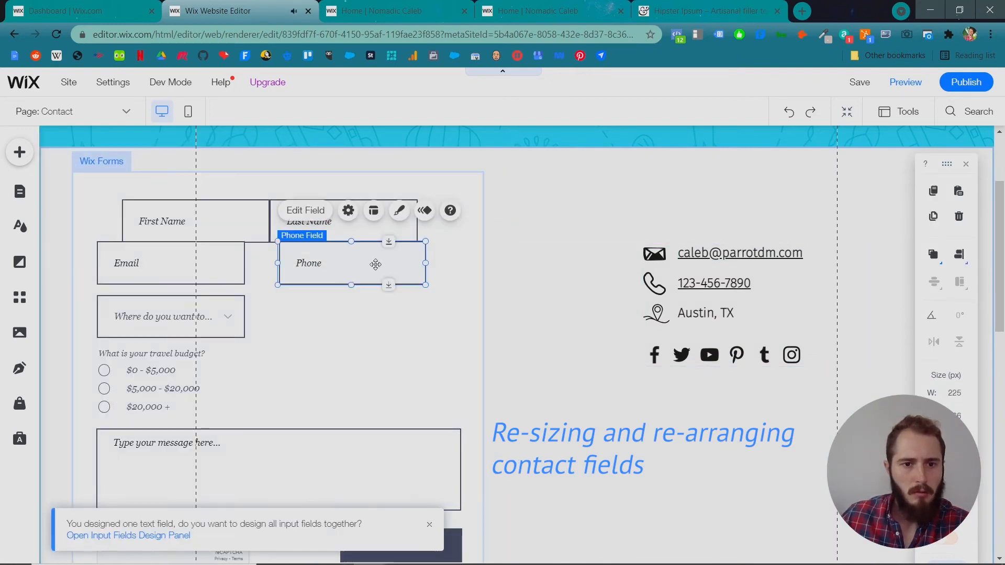
{"action": "left_click_drag", "start_coordinate": [388, 261], "coordinate": [379, 262]}
{"action": "left_click_drag", "start_coordinate": [217, 255], "coordinate": [242, 256]}
{"action": "left_click", "coordinate": [348, 322]}
Step: Leave a small gap between First Name and Last Name, and align the destination dropdown and budget radio buttons under Email
{"action": "left_click_drag", "start_coordinate": [375, 224], "coordinate": [372, 225]}
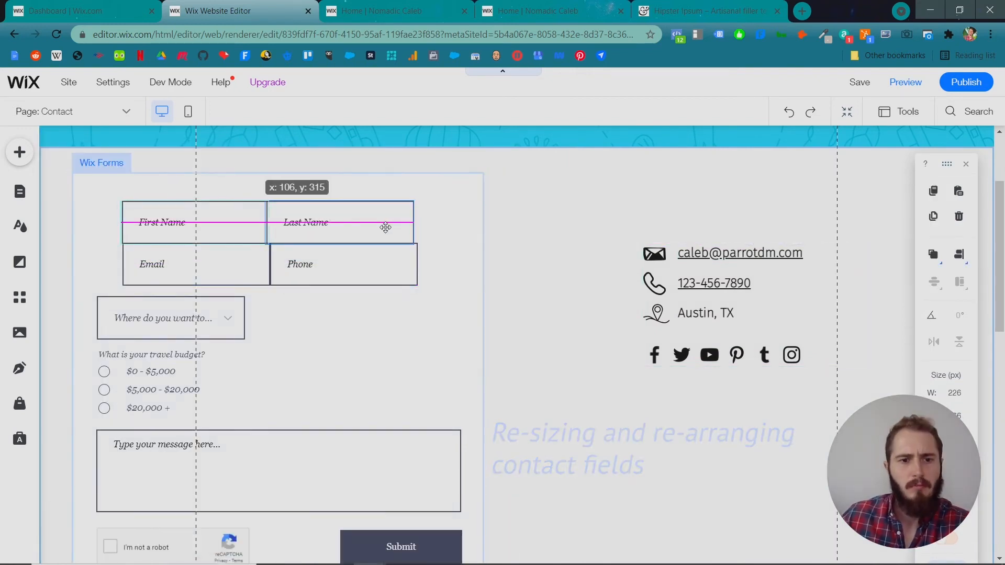
{"action": "left_click", "coordinate": [403, 262]}
{"action": "left_click", "coordinate": [478, 256]}
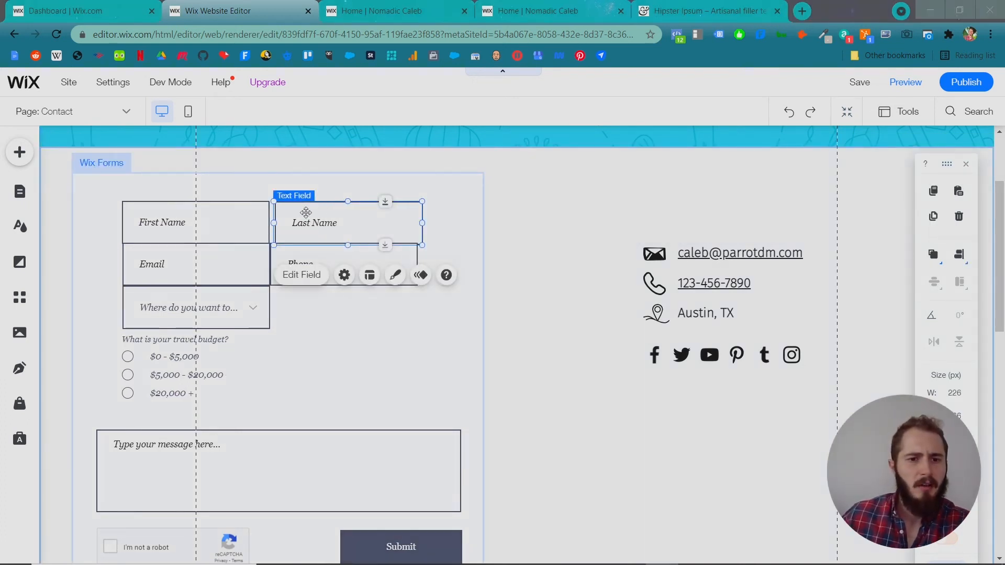
{"action": "left_click", "coordinate": [345, 354]}
Step: Align the Phone field under Last Name and lower Email and Phone to leave a small gap below the name fields
{"action": "left_click_drag", "start_coordinate": [321, 260], "coordinate": [324, 263]}
{"action": "left_click", "coordinate": [229, 259]}
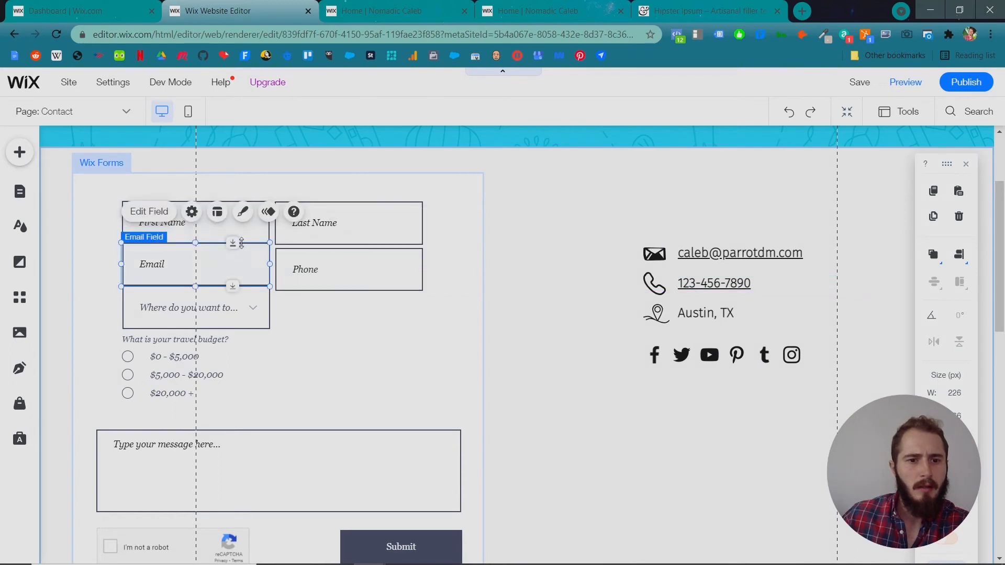
{"action": "left_click_drag", "start_coordinate": [241, 244], "coordinate": [241, 249]}
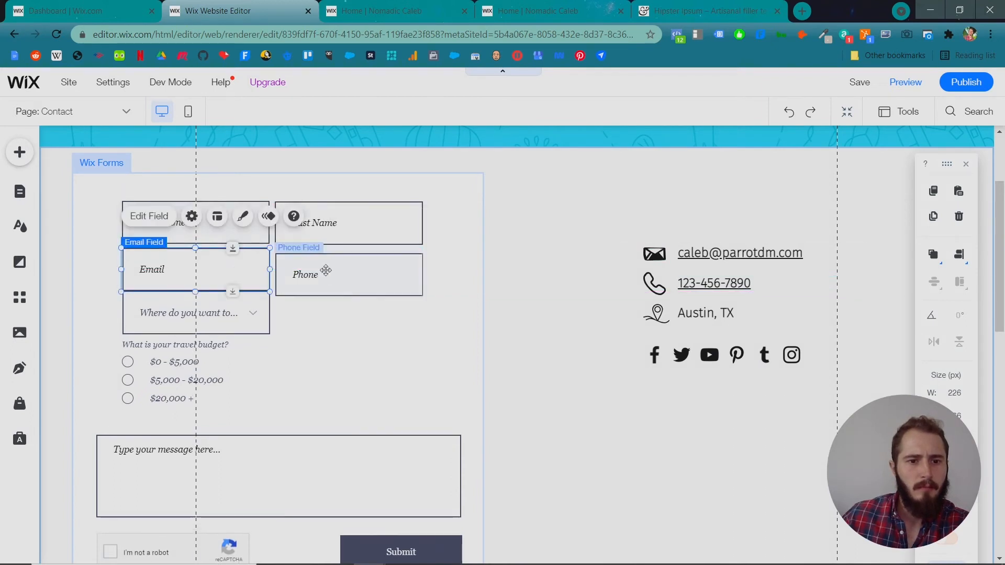
{"action": "left_click_drag", "start_coordinate": [326, 271], "coordinate": [325, 264]}
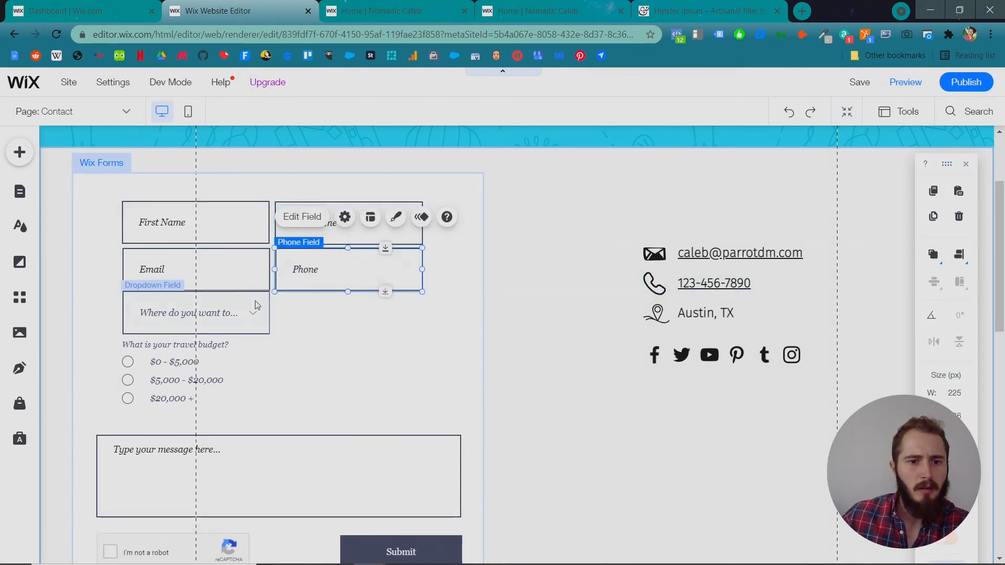
Step: Nudge the destination dropdown slightly below the Email field and shift the budget radio buttons slightly down and right beneath it
{"action": "left_click", "coordinate": [256, 305]}
{"action": "left_click_drag", "start_coordinate": [227, 299], "coordinate": [229, 309]}
{"action": "left_click_drag", "start_coordinate": [201, 363], "coordinate": [207, 370]}
{"action": "left_click", "coordinate": [368, 367]}
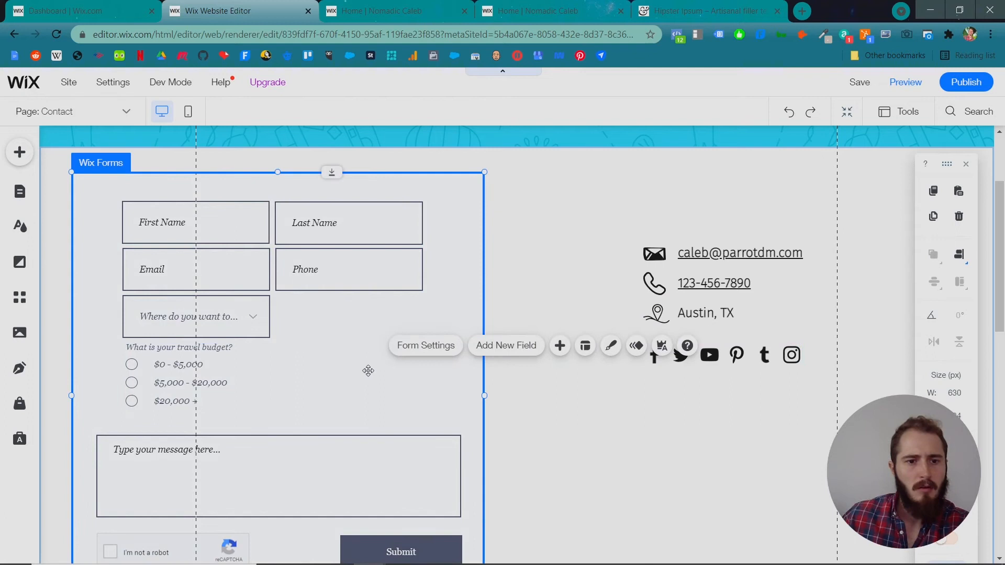
Step: Move the message field closer under the budget radio buttons and narrow it to match the width of the two field columns
{"action": "left_click", "coordinate": [286, 461]}
{"action": "left_click_drag", "start_coordinate": [287, 461], "coordinate": [310, 447]}
{"action": "left_click_drag", "start_coordinate": [484, 462], "coordinate": [423, 462]}
{"action": "left_click", "coordinate": [314, 408]}
Step: Move the reCAPTCHA and the Submit button inward so that they line up with the message field's edges
{"action": "scroll", "coordinate": [231, 415], "scroll_direction": "down", "scroll_amount": 2}
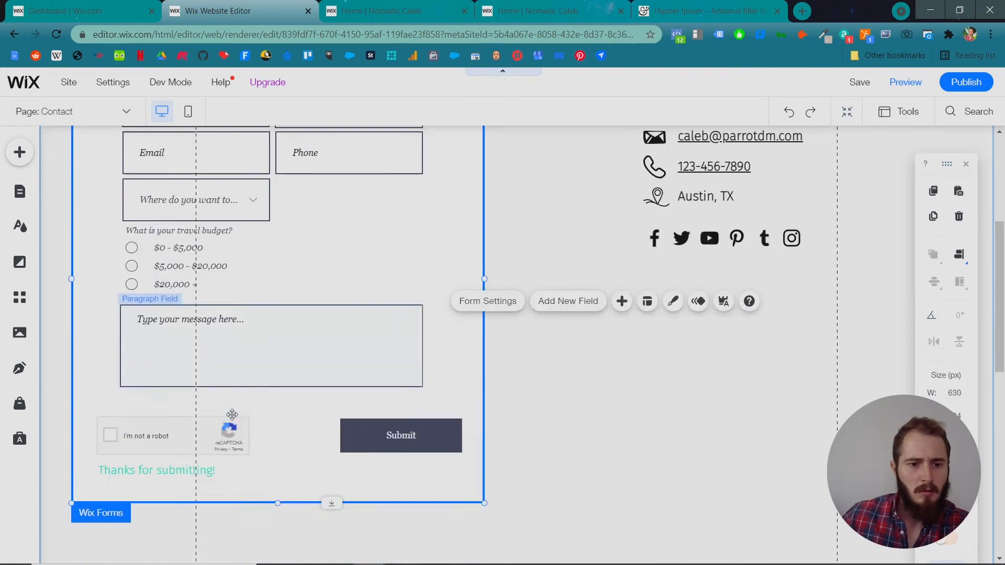
{"action": "left_click", "coordinate": [160, 419]}
{"action": "left_click_drag", "start_coordinate": [160, 420], "coordinate": [186, 410]}
{"action": "left_click_drag", "start_coordinate": [377, 422], "coordinate": [344, 407]}
Step: Centre the success message under the form and reword it to "Thanks for submitting my contact form! I'll be in touch soon!" with centred text
{"action": "left_click", "coordinate": [137, 451]}
{"action": "left_click_drag", "start_coordinate": [137, 450], "coordinate": [200, 446]}
{"action": "double_click", "coordinate": [243, 444]}
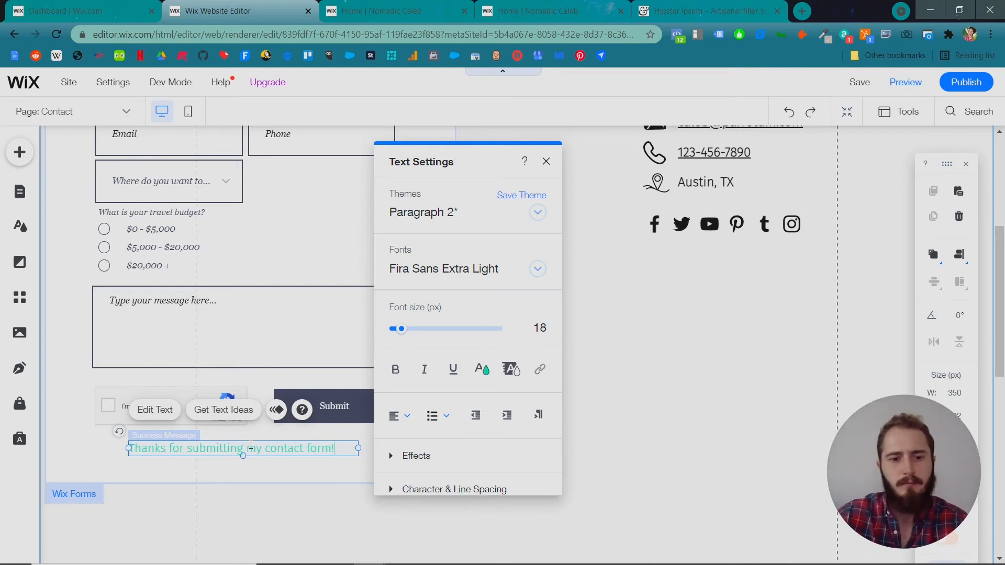
{"action": "type", "text": "be inn"}
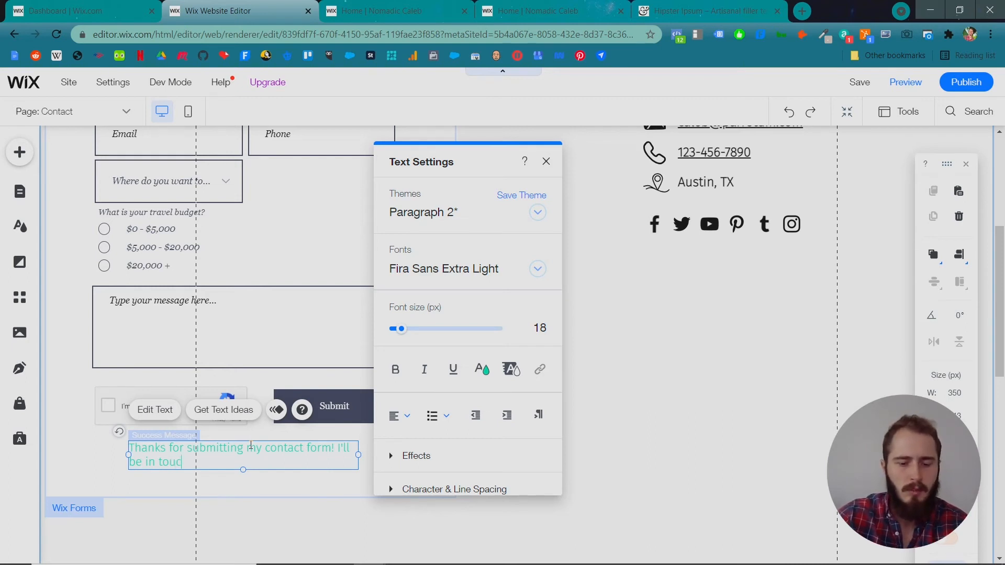
{"action": "key", "text": "ctrl+a"}
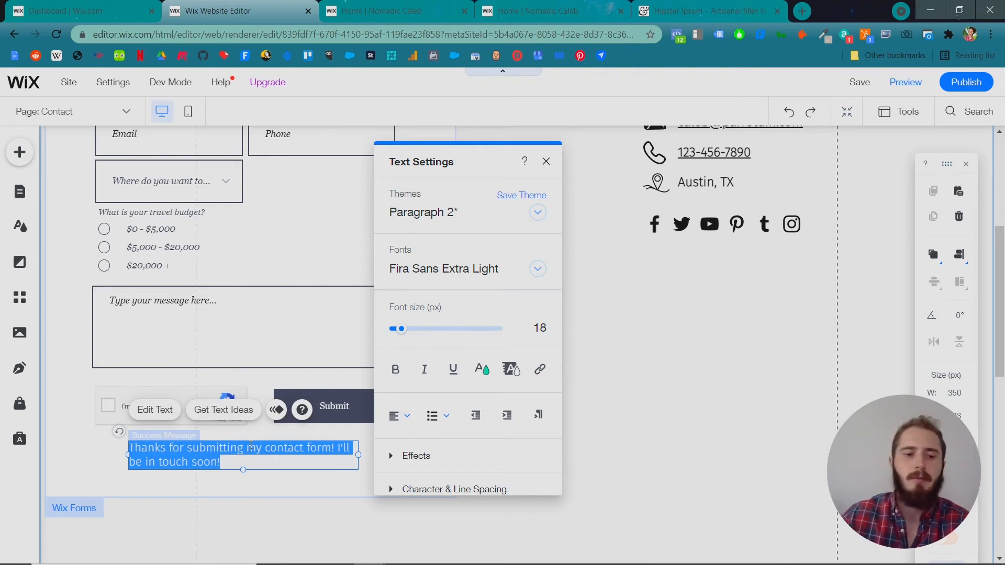
{"action": "left_click", "coordinate": [395, 467]}
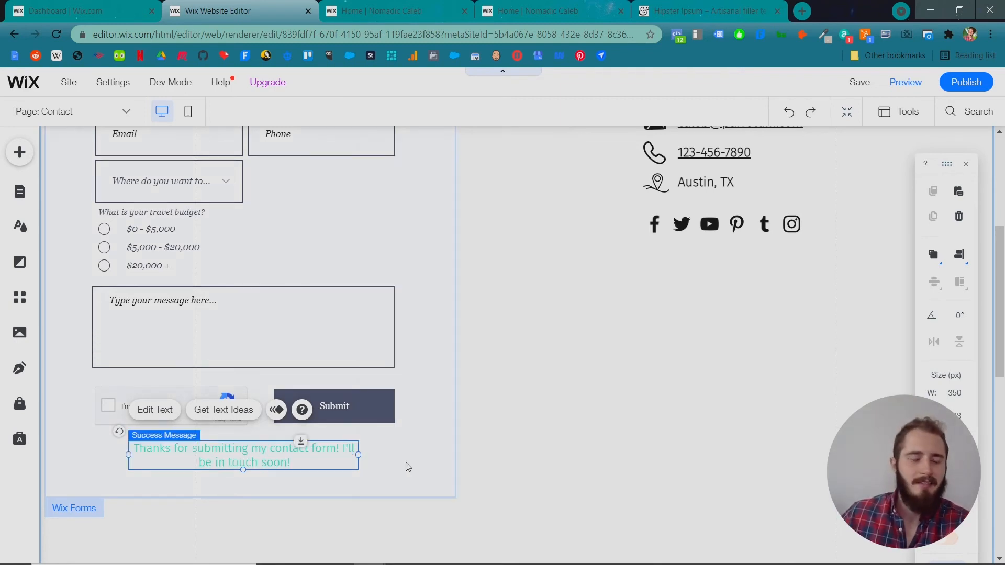
Step: Narrow the form container to 463 px so it hugs the fields, and centre it within the first column
{"action": "scroll", "coordinate": [408, 467], "scroll_direction": "up", "scroll_amount": 5}
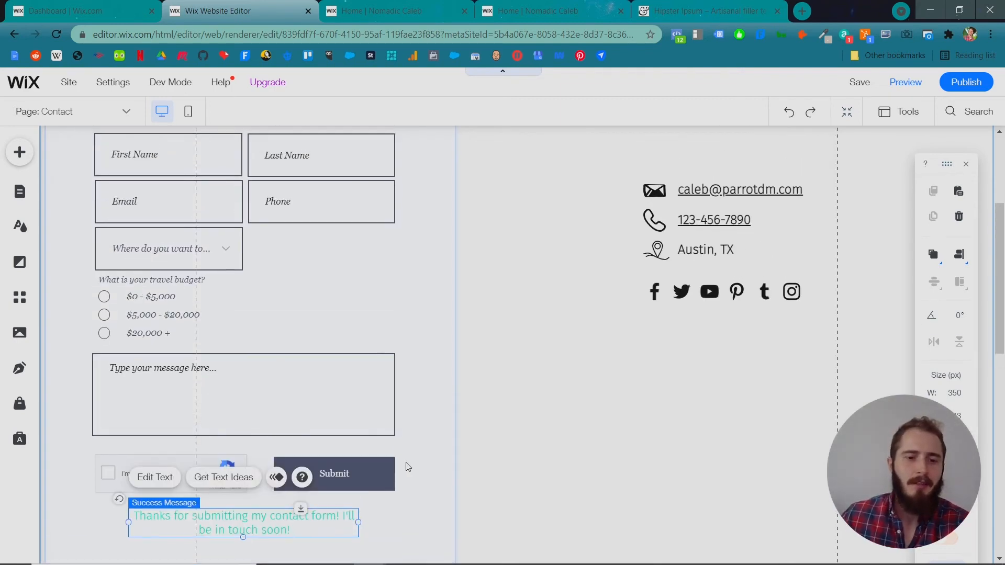
{"action": "left_click", "coordinate": [429, 447]}
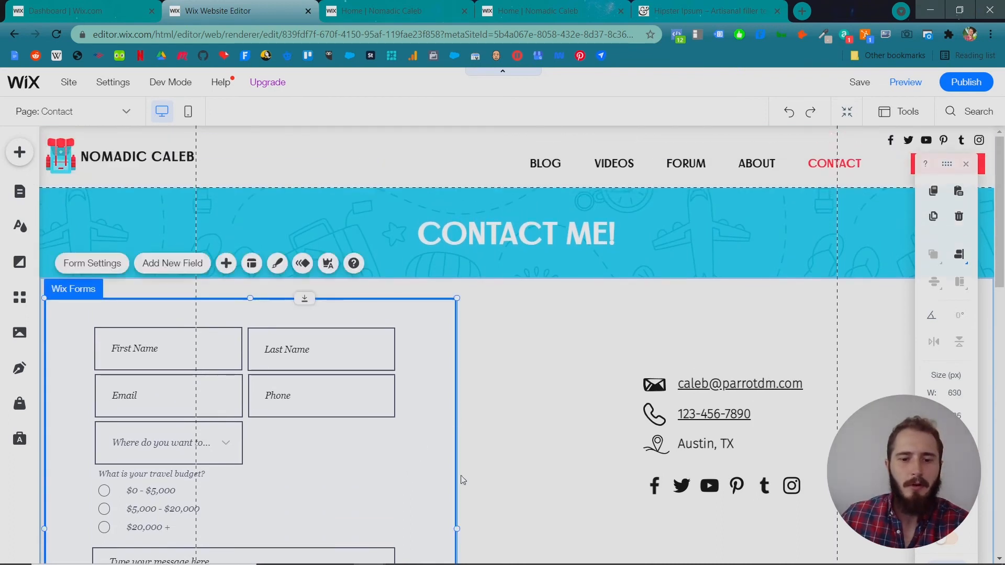
{"action": "left_click_drag", "start_coordinate": [458, 529], "coordinate": [220, 539]}
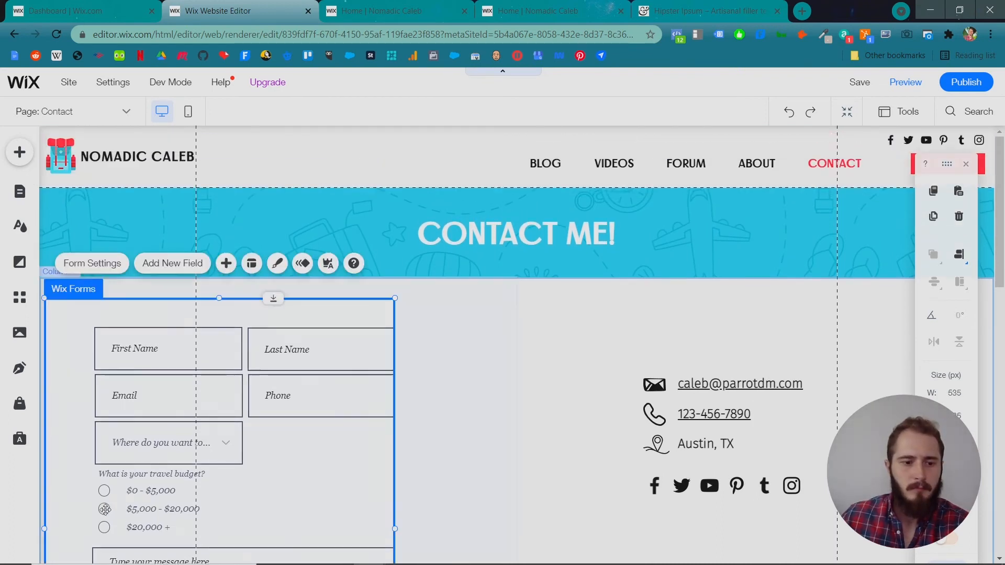
{"action": "left_click_drag", "start_coordinate": [41, 537], "coordinate": [91, 529]}
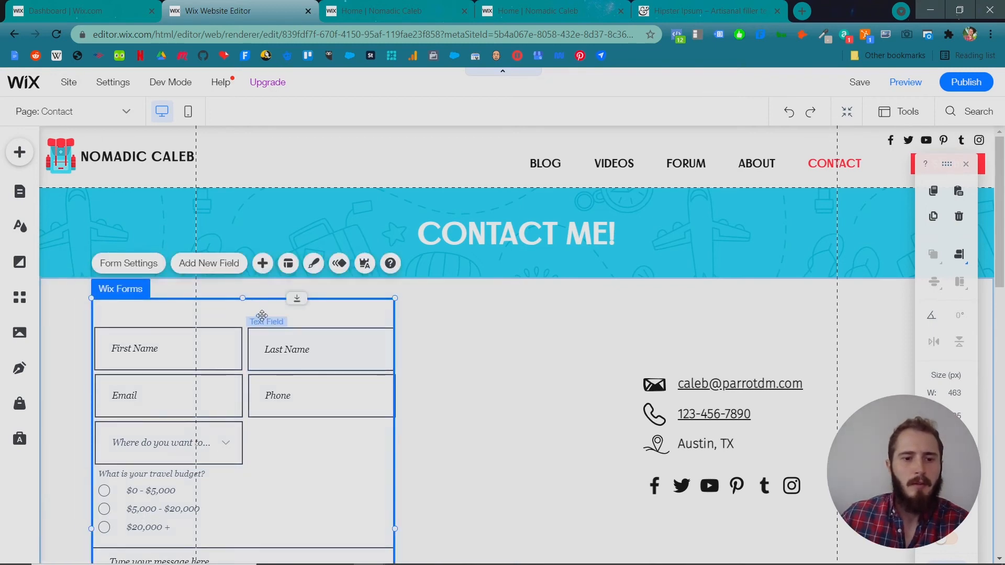
{"action": "left_click_drag", "start_coordinate": [263, 316], "coordinate": [301, 323]}
{"action": "left_click", "coordinate": [474, 368]}
{"action": "scroll", "coordinate": [476, 366], "scroll_direction": "down", "scroll_amount": 4}
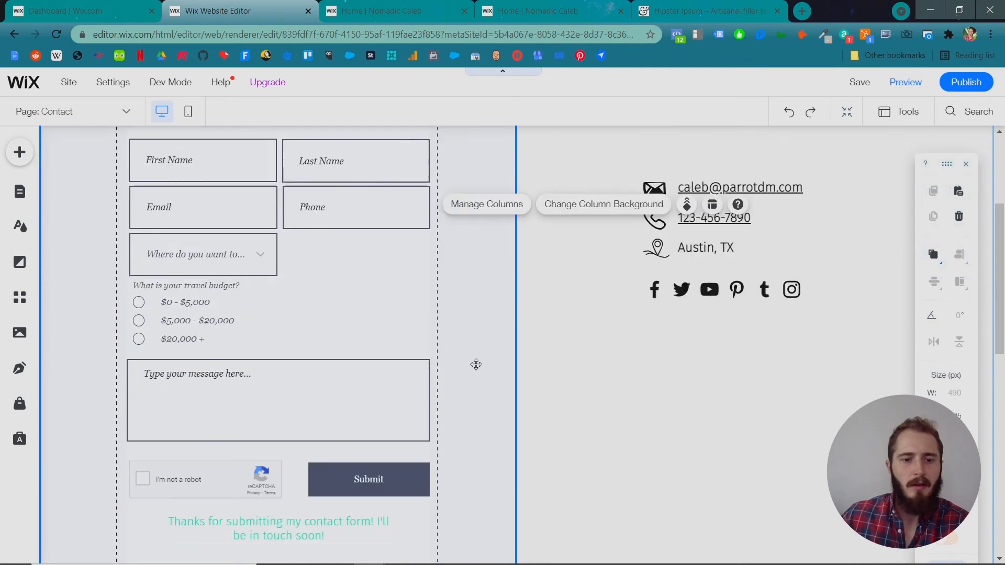
{"action": "scroll", "coordinate": [476, 365], "scroll_direction": "up", "scroll_amount": 3}
Step: Browse the contact, basic and advanced field types that can be added to the form
{"action": "left_click", "coordinate": [374, 250]}
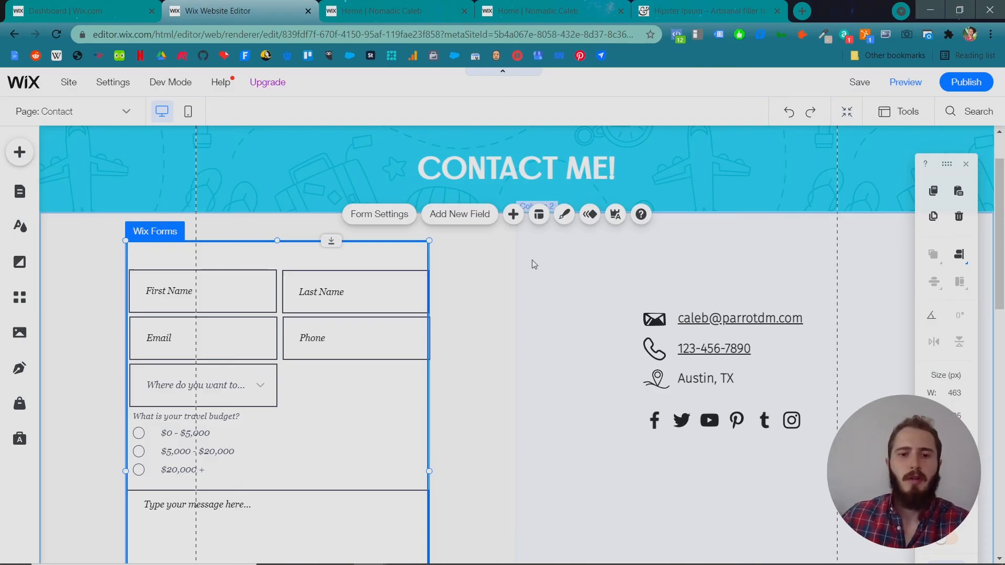
{"action": "left_click", "coordinate": [469, 216]}
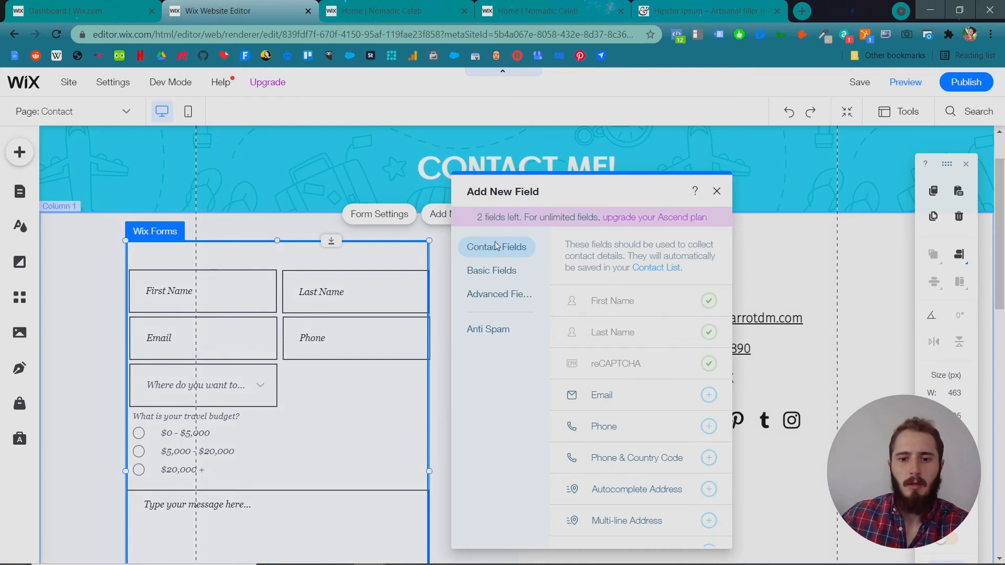
{"action": "scroll", "coordinate": [652, 381], "scroll_direction": "down", "scroll_amount": 1}
{"action": "scroll", "coordinate": [651, 380], "scroll_direction": "down", "scroll_amount": 3}
{"action": "scroll", "coordinate": [655, 385], "scroll_direction": "up", "scroll_amount": 4}
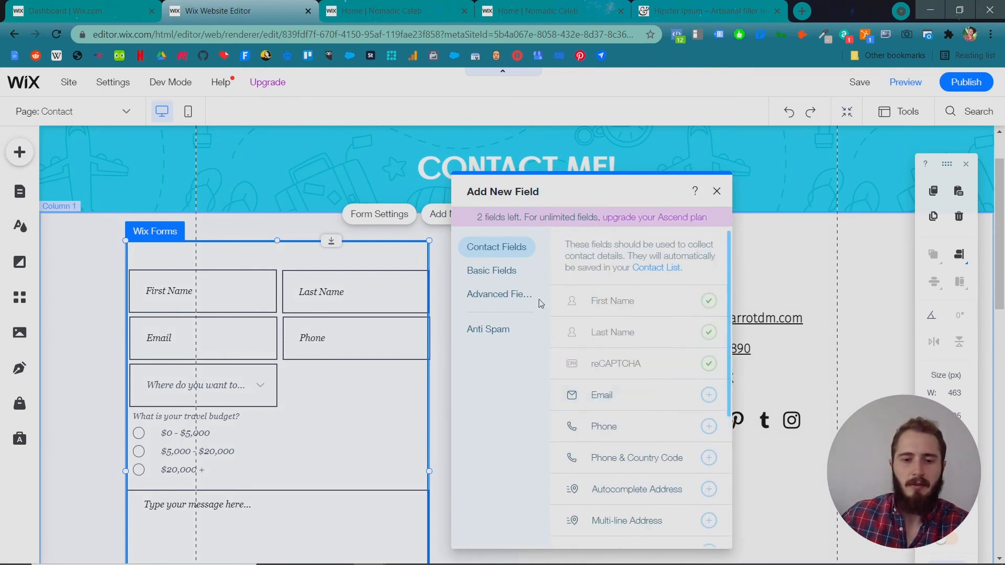
{"action": "left_click", "coordinate": [499, 273]}
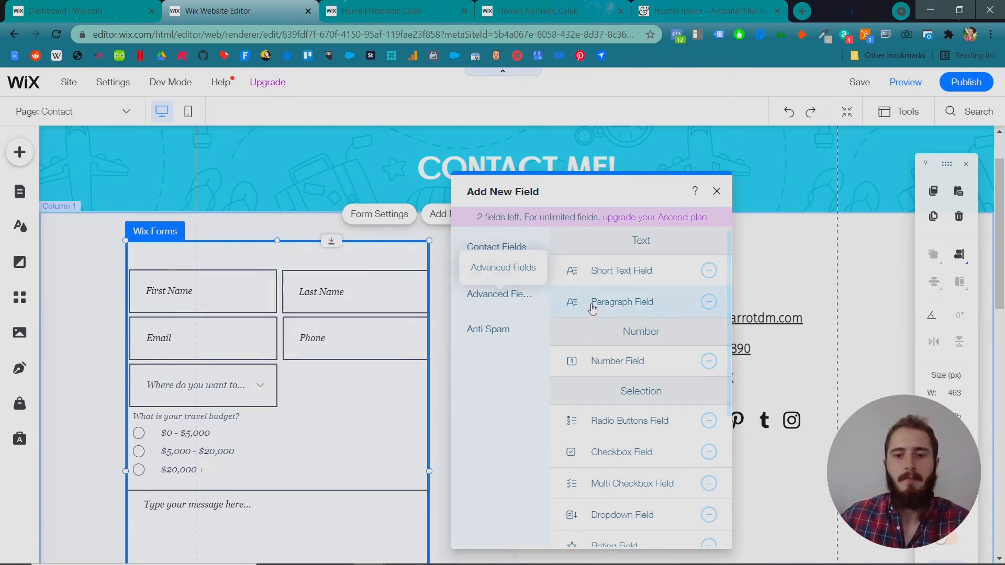
{"action": "scroll", "coordinate": [236, 438], "scroll_direction": "down", "scroll_amount": 1}
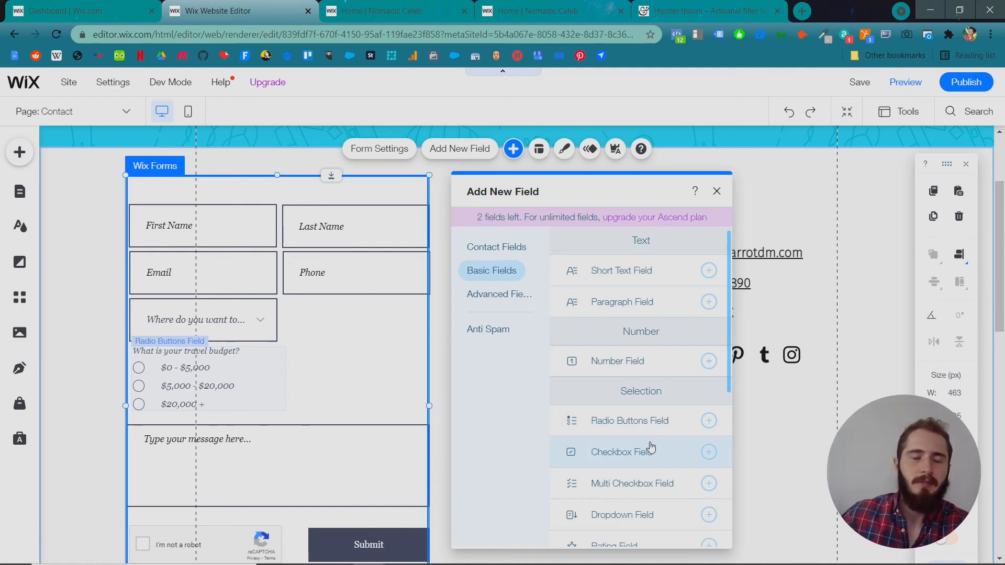
{"action": "scroll", "coordinate": [651, 439], "scroll_direction": "down", "scroll_amount": 1}
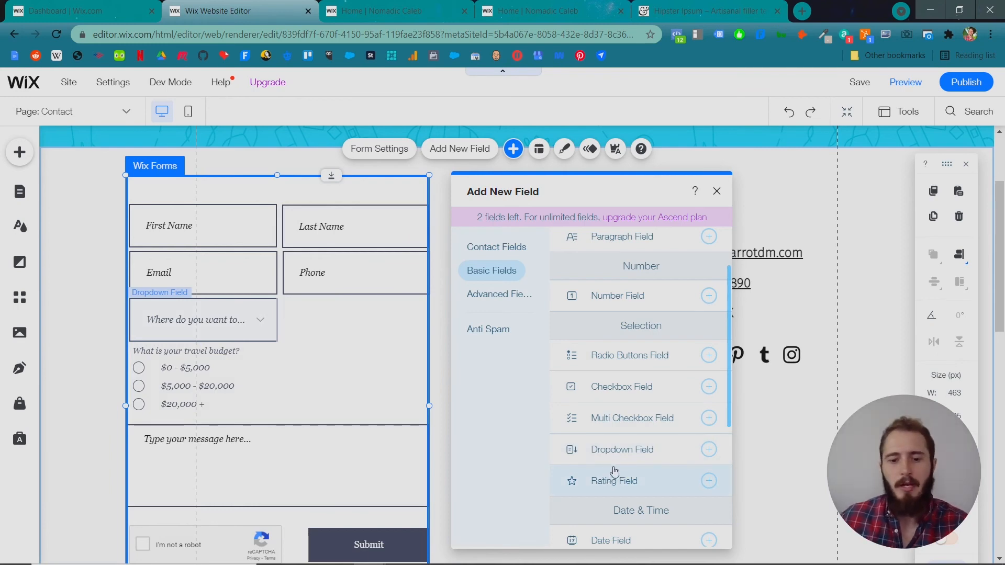
{"action": "scroll", "coordinate": [615, 472], "scroll_direction": "down", "scroll_amount": 3}
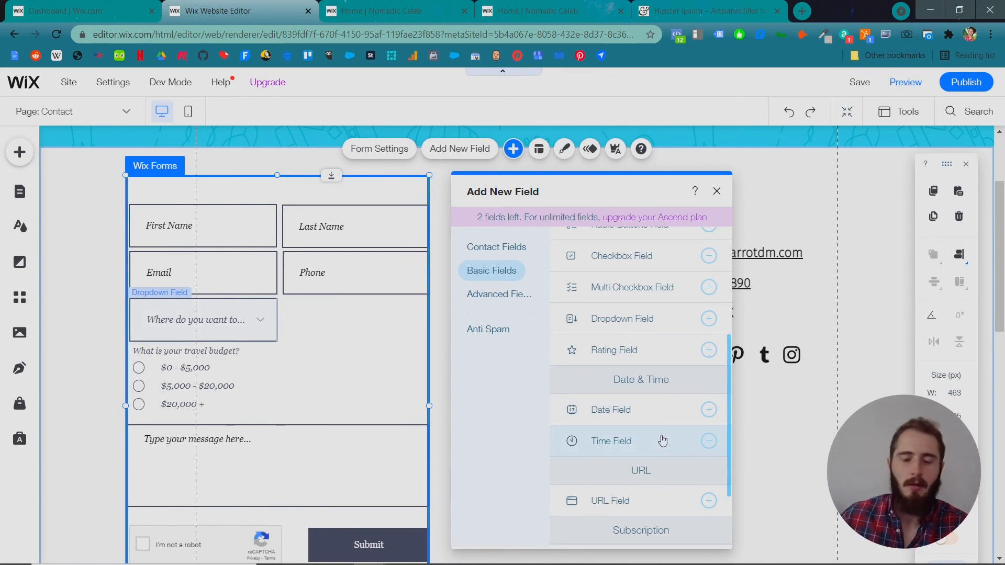
{"action": "scroll", "coordinate": [660, 439], "scroll_direction": "down", "scroll_amount": 2}
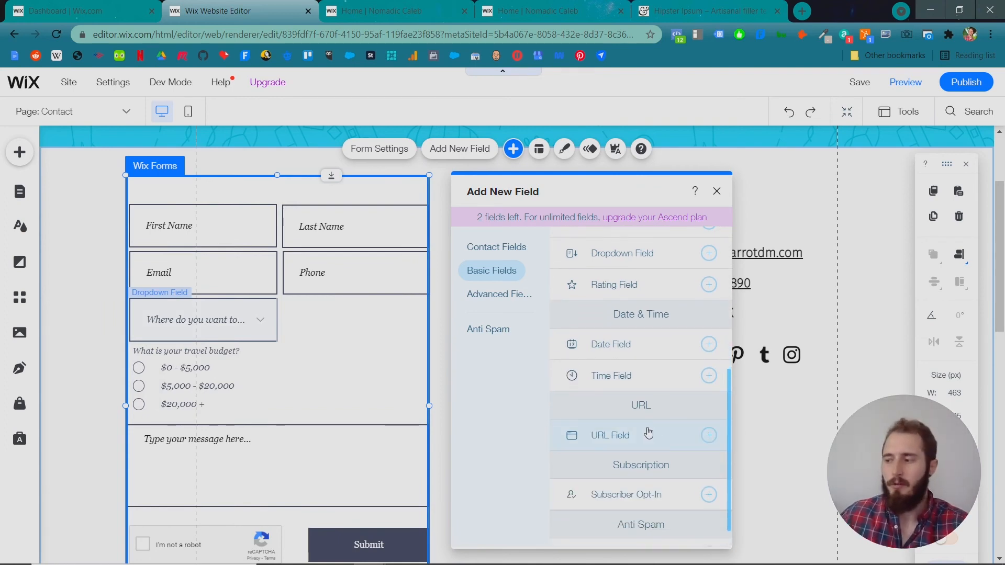
{"action": "scroll", "coordinate": [649, 435], "scroll_direction": "down", "scroll_amount": 1}
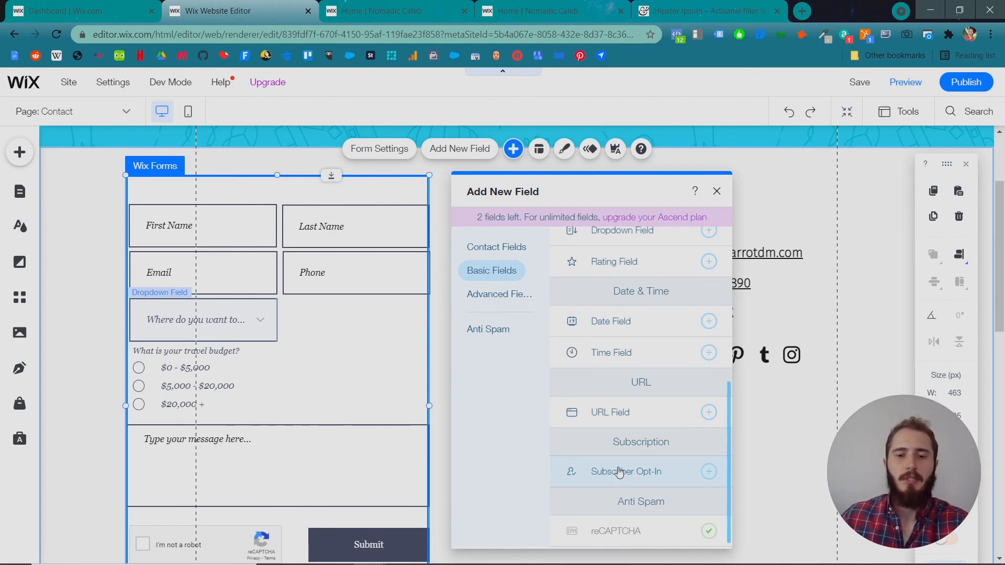
{"action": "left_click", "coordinate": [523, 298]}
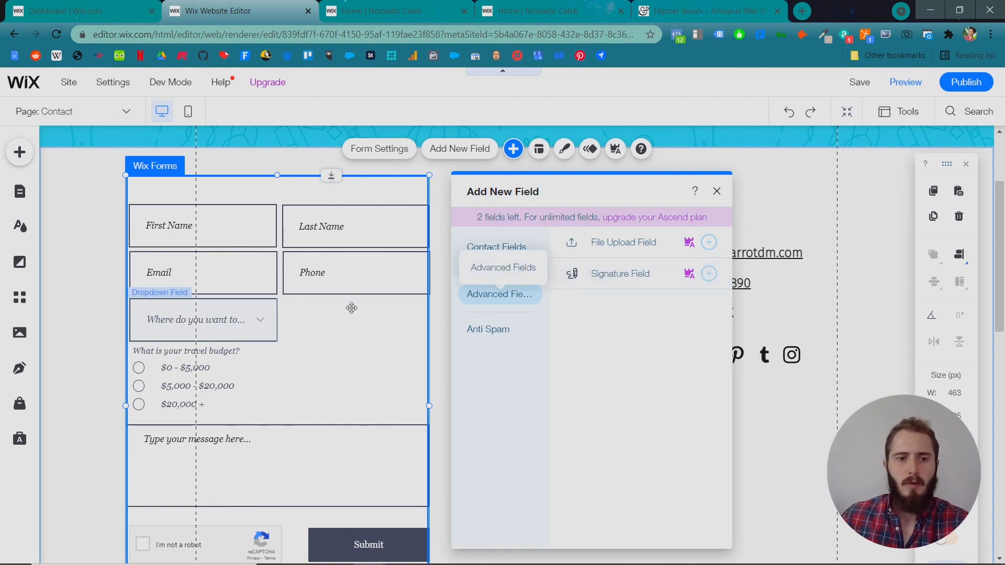
{"action": "scroll", "coordinate": [442, 272], "scroll_direction": "up", "scroll_amount": 2}
Step: Review the form's text layout and column spacing options
{"action": "left_click", "coordinate": [446, 236]}
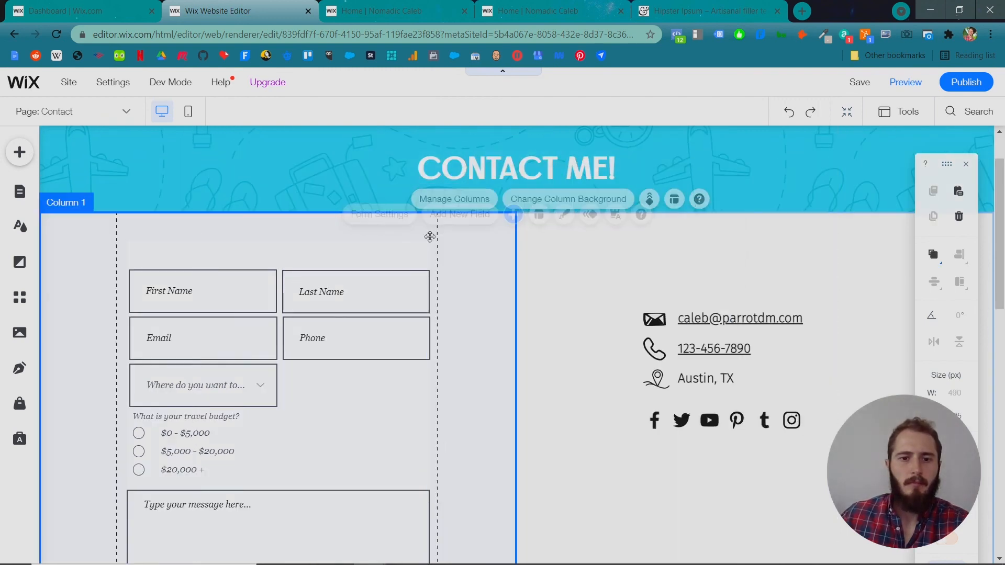
{"action": "left_click", "coordinate": [426, 237]}
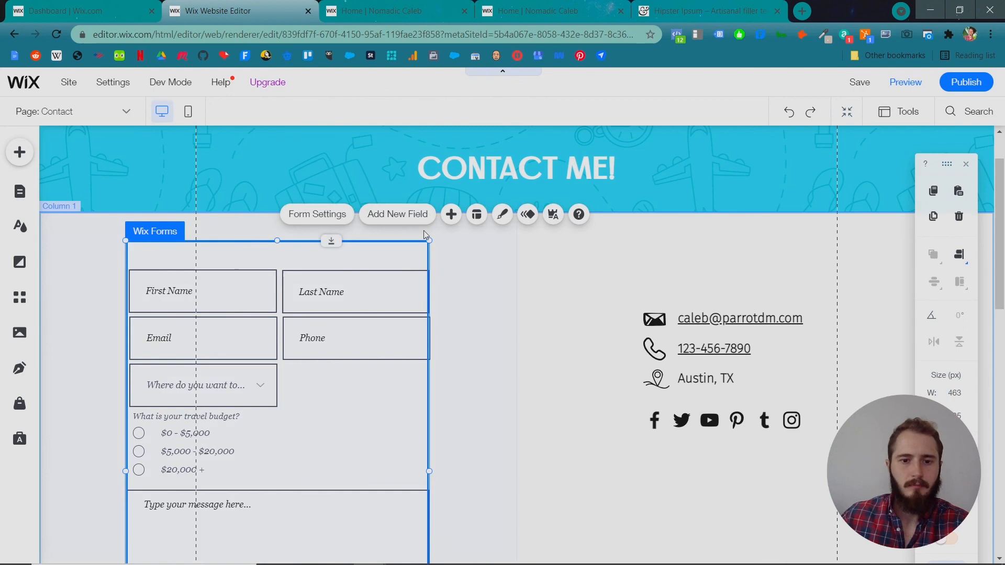
{"action": "left_click", "coordinate": [477, 214]}
{"action": "scroll", "coordinate": [576, 272], "scroll_direction": "down", "scroll_amount": 3}
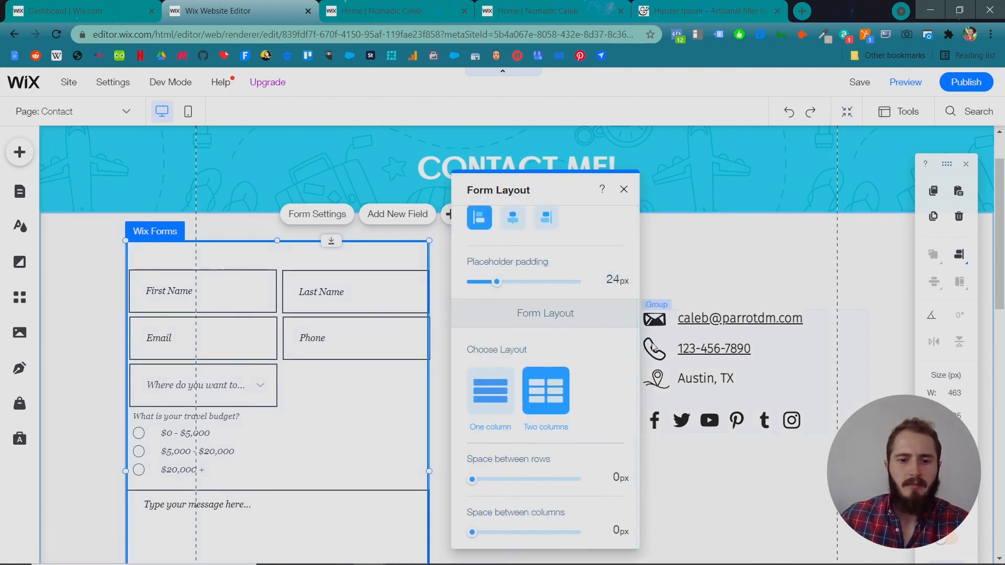
{"action": "scroll", "coordinate": [612, 387], "scroll_direction": "up", "scroll_amount": 3}
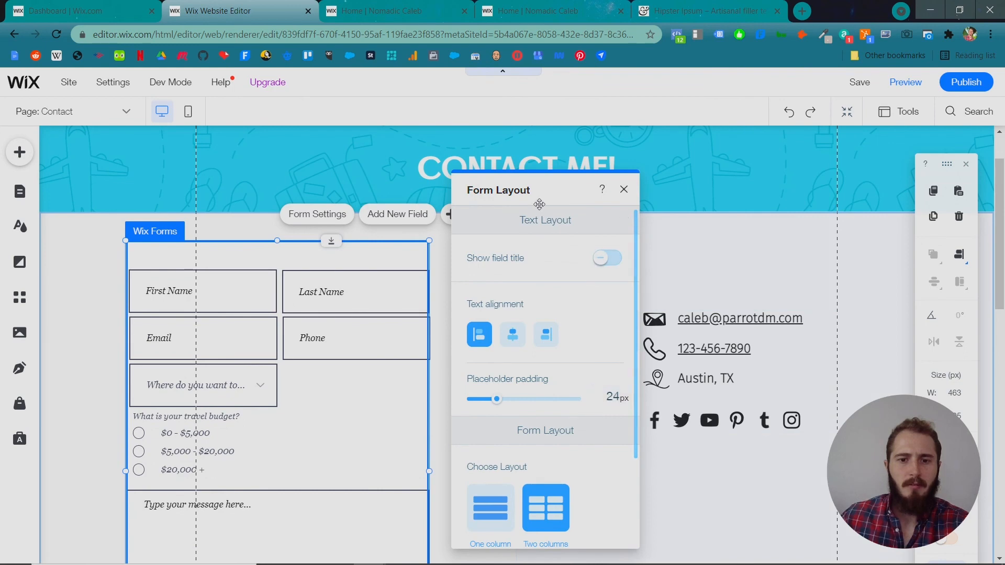
{"action": "left_click", "coordinate": [418, 254]}
{"action": "left_click", "coordinate": [418, 255]}
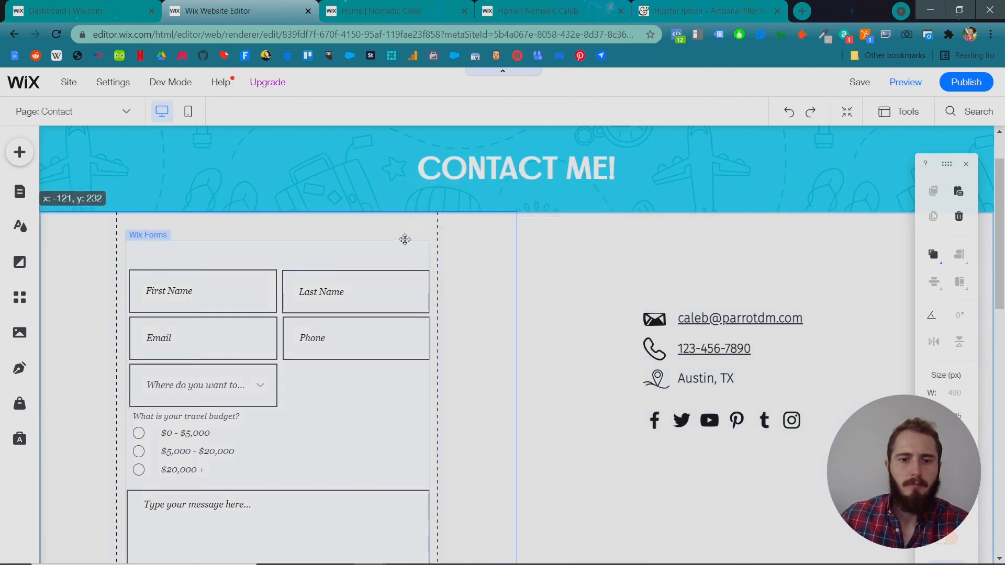
Step: Restyle the form's input field text, with bold uppercase field titles at size 20 and a light sans-serif font for the entries
{"action": "left_click", "coordinate": [418, 254]}
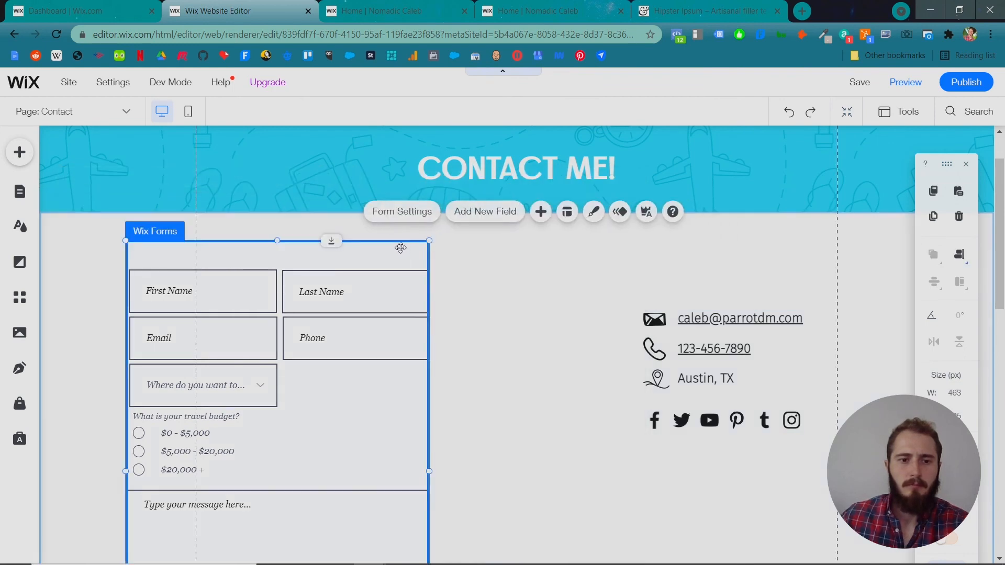
{"action": "left_click", "coordinate": [591, 212]}
{"action": "scroll", "coordinate": [704, 273], "scroll_direction": "down", "scroll_amount": 1}
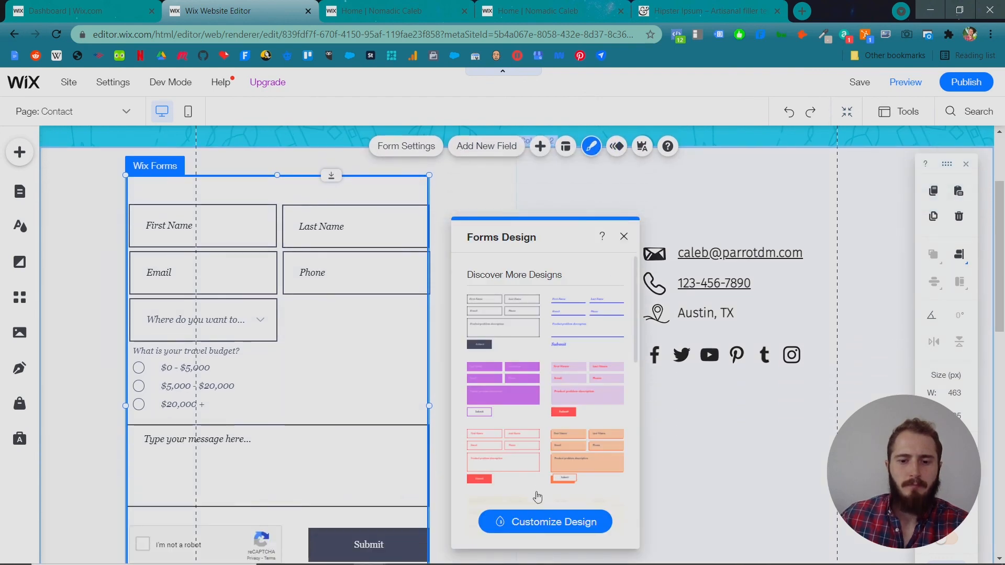
{"action": "left_click", "coordinate": [554, 519]}
{"action": "left_click", "coordinate": [567, 306]}
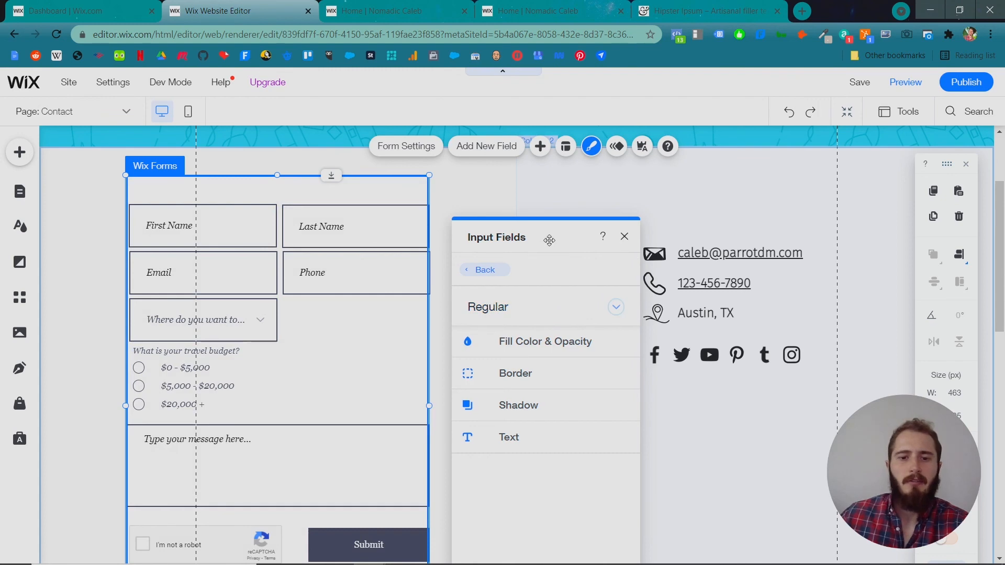
{"action": "left_click_drag", "start_coordinate": [548, 240], "coordinate": [588, 188]}
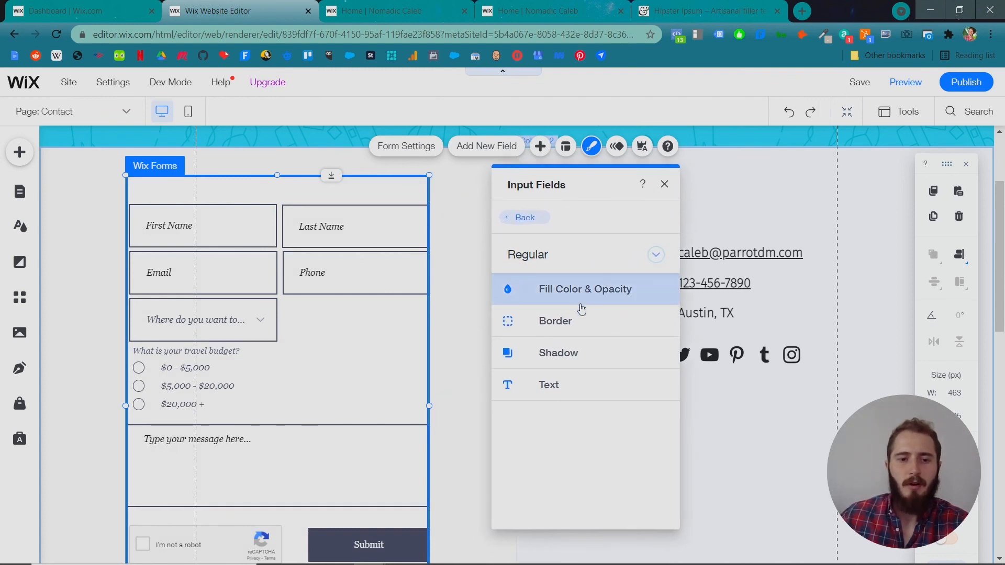
{"action": "left_click", "coordinate": [560, 394]}
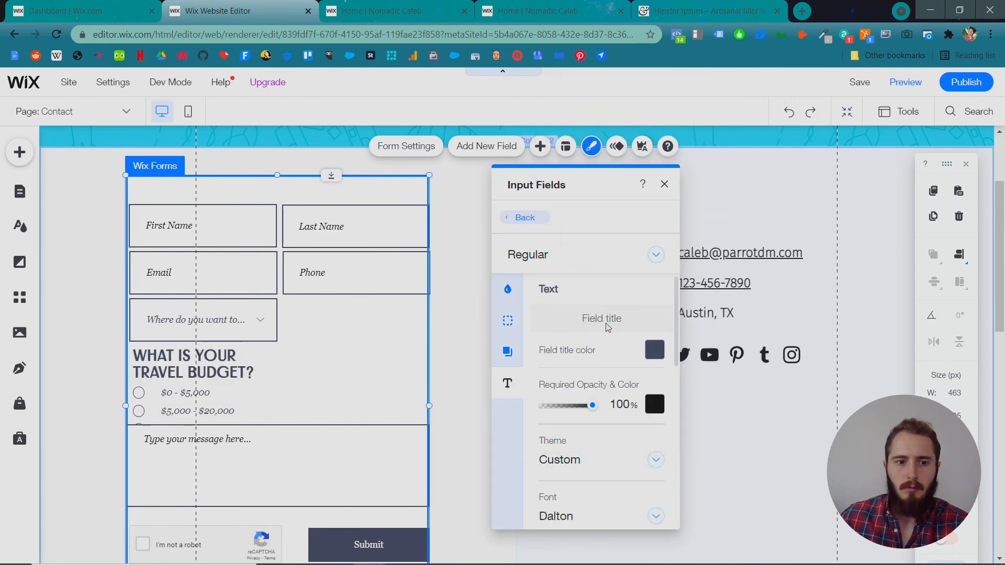
{"action": "scroll", "coordinate": [608, 327], "scroll_direction": "down", "scroll_amount": 1}
{"action": "left_click", "coordinate": [655, 510]}
{"action": "type", "text": "20"}
{"action": "scroll", "coordinate": [618, 419], "scroll_direction": "down", "scroll_amount": 5}
{"action": "left_click", "coordinate": [602, 357]}
{"action": "left_click", "coordinate": [610, 452]}
Step: Look through the input fields' hover, error and regular state designs
{"action": "left_click", "coordinate": [566, 257]}
{"action": "left_click", "coordinate": [560, 277]}
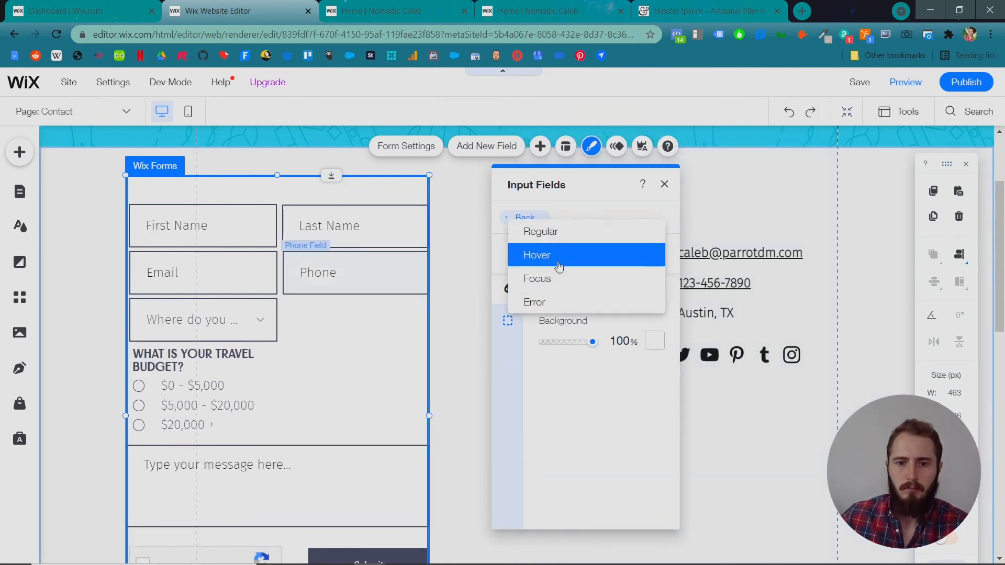
{"action": "left_click", "coordinate": [555, 302]}
{"action": "left_click", "coordinate": [555, 255]}
{"action": "left_click", "coordinate": [550, 230]}
{"action": "left_click", "coordinate": [655, 341]}
{"action": "left_click", "coordinate": [675, 384]}
Step: Widen the travel budget radio buttons field to 350 px so its title fits on one line
{"action": "scroll", "coordinate": [464, 382], "scroll_direction": "down", "scroll_amount": 5}
{"action": "scroll", "coordinate": [464, 382], "scroll_direction": "up", "scroll_amount": 3}
{"action": "left_click_drag", "start_coordinate": [278, 259], "coordinate": [365, 259]}
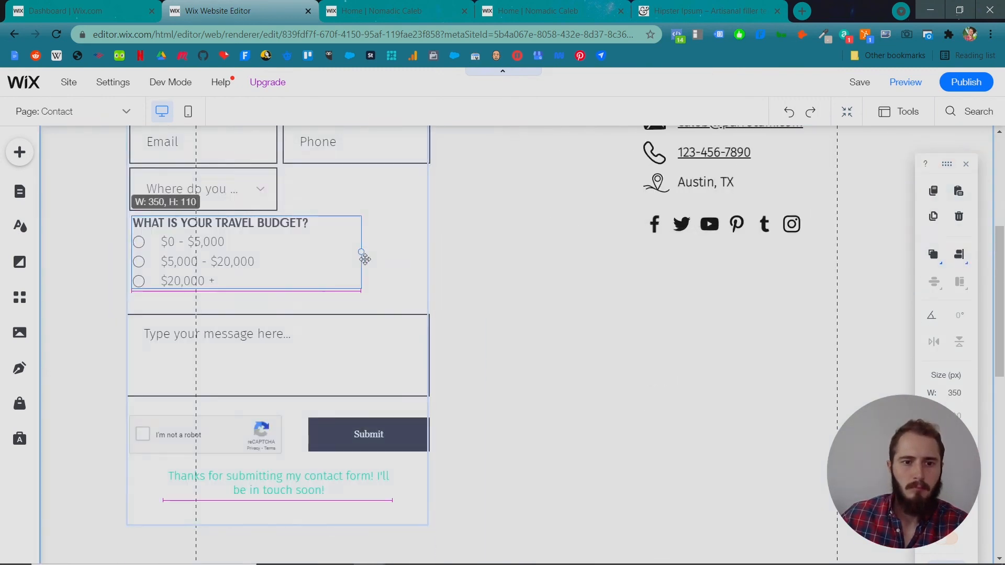
Step: Restyle the Submit button with a red fill and larger bold uppercase white text, checking its hover design too
{"action": "left_click", "coordinate": [410, 252]}
{"action": "left_click", "coordinate": [603, 214]}
{"action": "left_click", "coordinate": [518, 361]}
{"action": "left_click", "coordinate": [592, 302]}
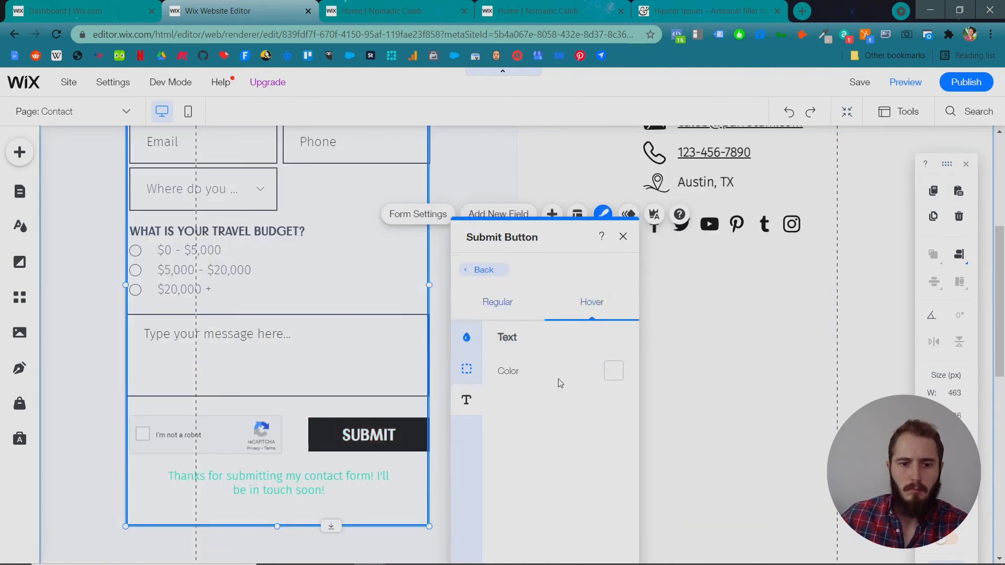
{"action": "left_click", "coordinate": [681, 361]}
{"action": "scroll", "coordinate": [628, 335], "scroll_direction": "up", "scroll_amount": 4}
{"action": "left_click", "coordinate": [581, 278]}
{"action": "left_click", "coordinate": [554, 522]}
{"action": "left_click", "coordinate": [518, 303]}
{"action": "left_click", "coordinate": [504, 355]}
{"action": "left_click", "coordinate": [680, 361]}
Step: Examine the restyled contact form from top to bottom, including the destination dropdown
{"action": "scroll", "coordinate": [504, 354], "scroll_direction": "down", "scroll_amount": 3}
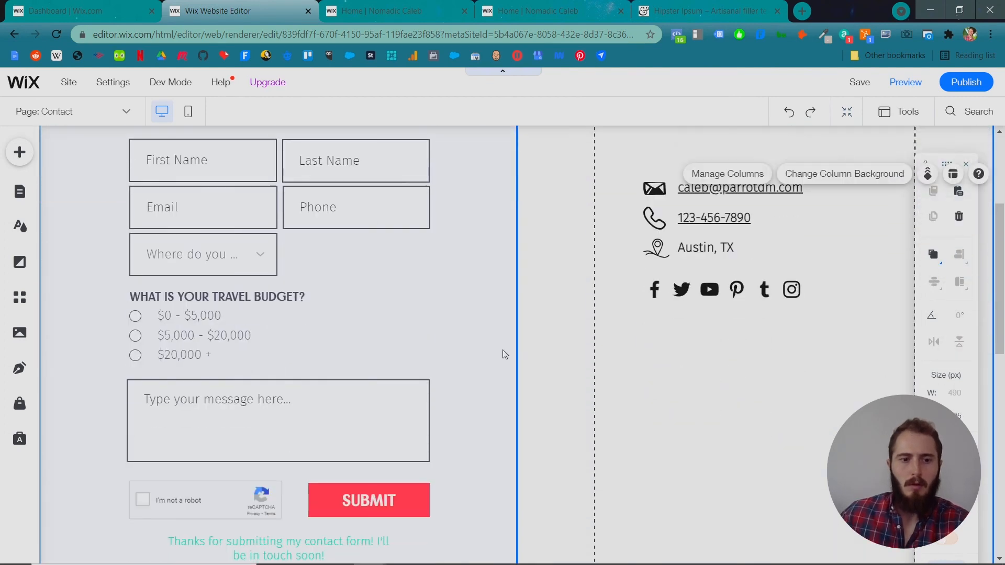
{"action": "scroll", "coordinate": [504, 354], "scroll_direction": "up", "scroll_amount": 1}
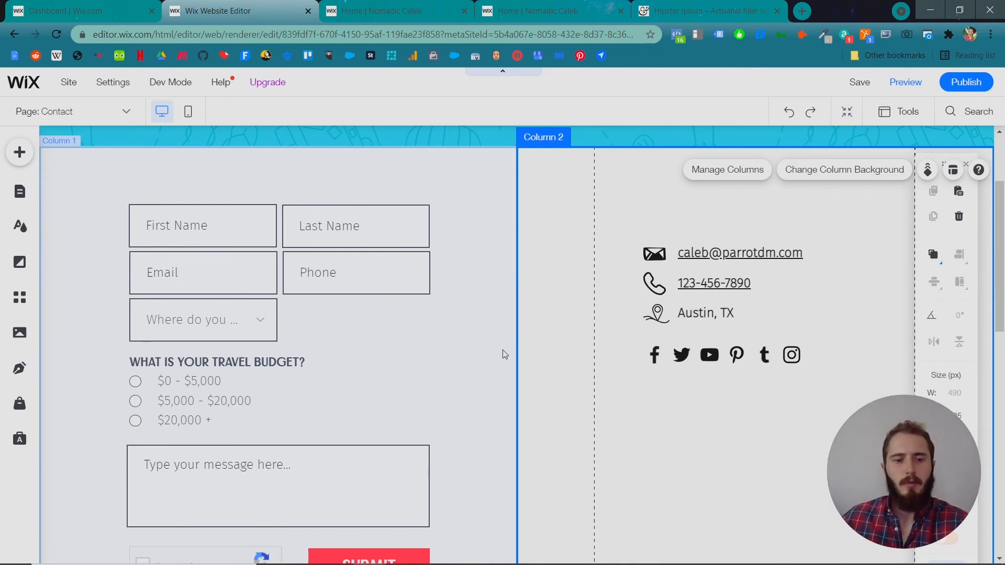
{"action": "scroll", "coordinate": [502, 354], "scroll_direction": "down", "scroll_amount": 1}
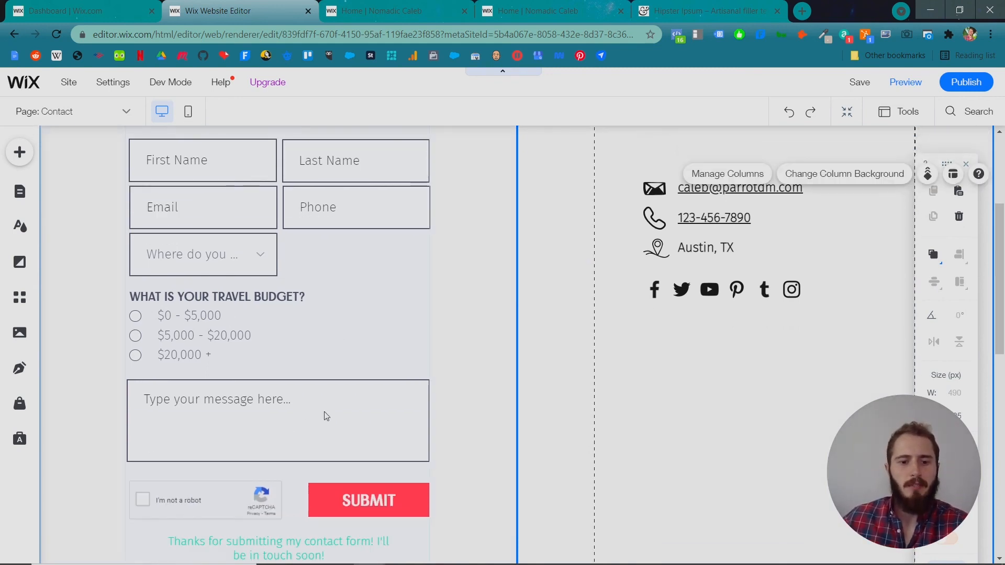
{"action": "scroll", "coordinate": [238, 425], "scroll_direction": "down", "scroll_amount": 2}
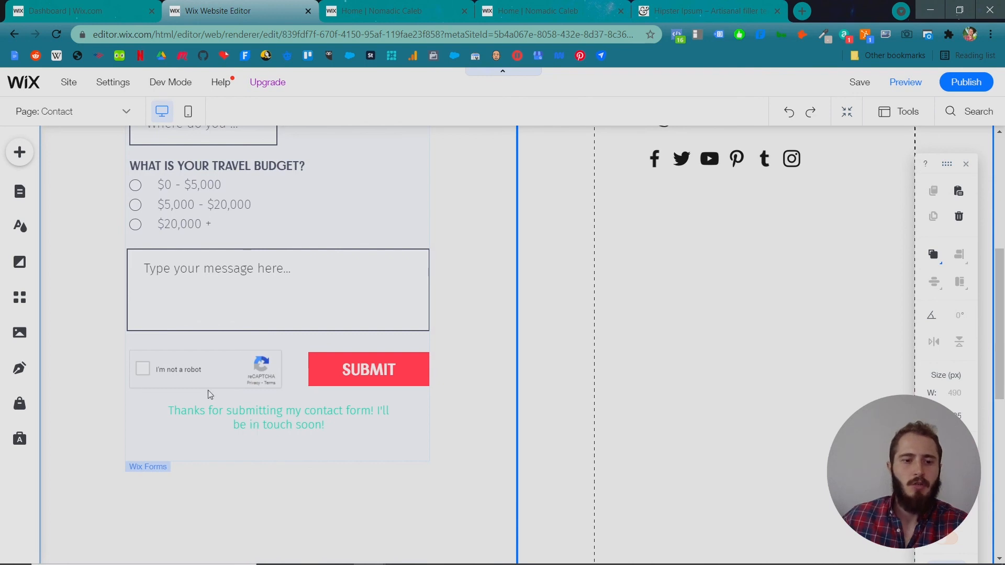
{"action": "scroll", "coordinate": [190, 382], "scroll_direction": "up", "scroll_amount": 5}
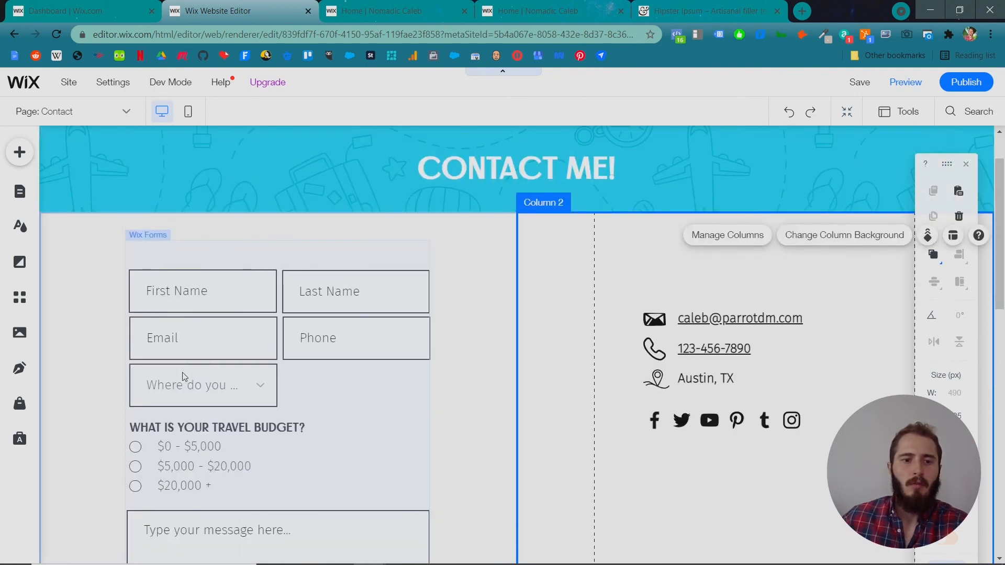
{"action": "scroll", "coordinate": [184, 378], "scroll_direction": "up", "scroll_amount": 2}
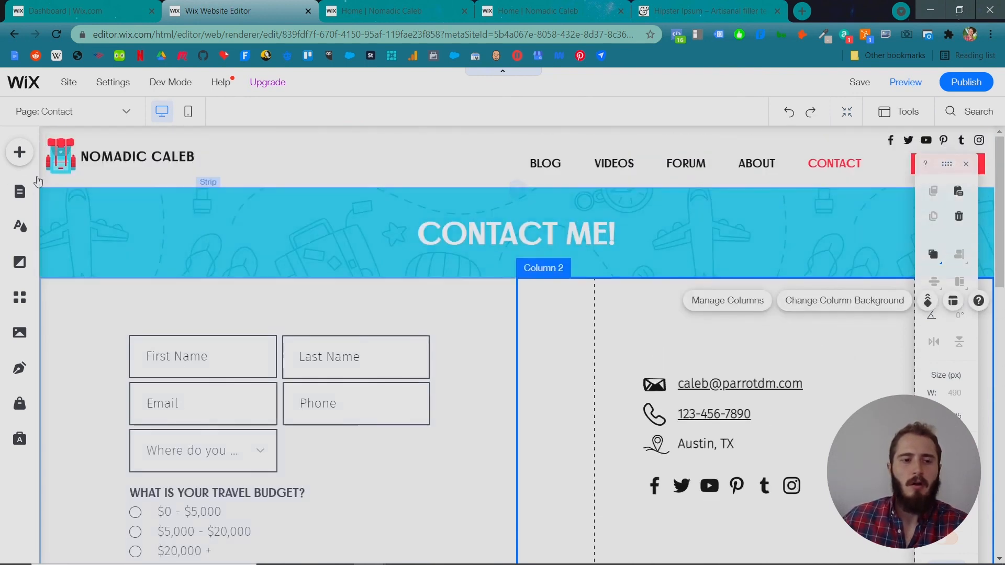
{"action": "left_click", "coordinate": [241, 455]}
{"action": "left_click", "coordinate": [241, 456]}
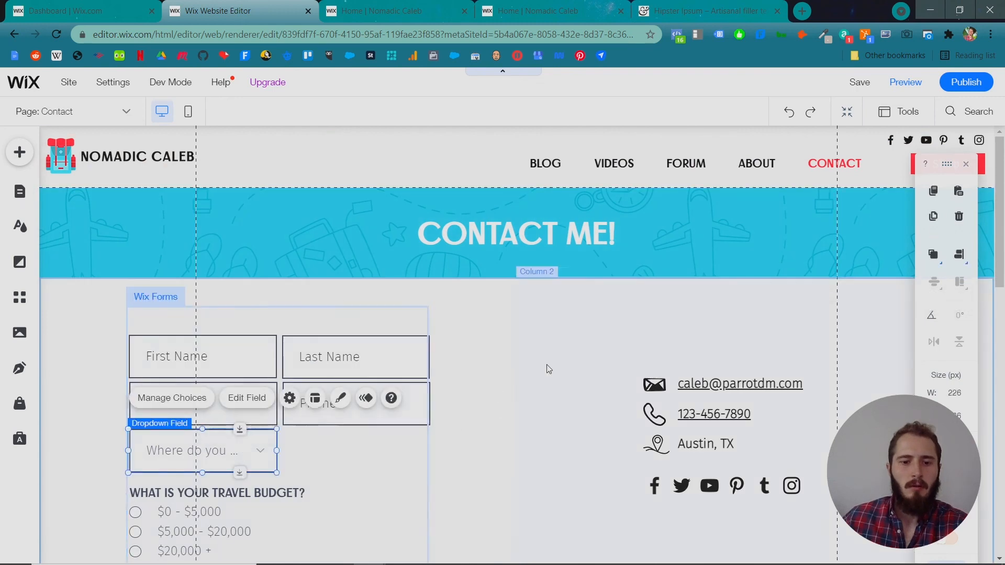
{"action": "left_click", "coordinate": [545, 366]}
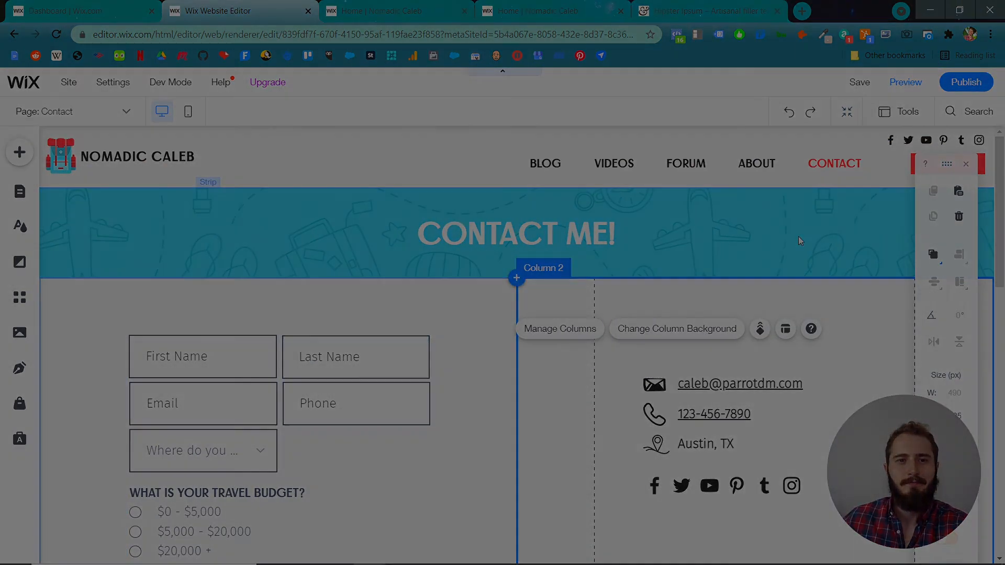